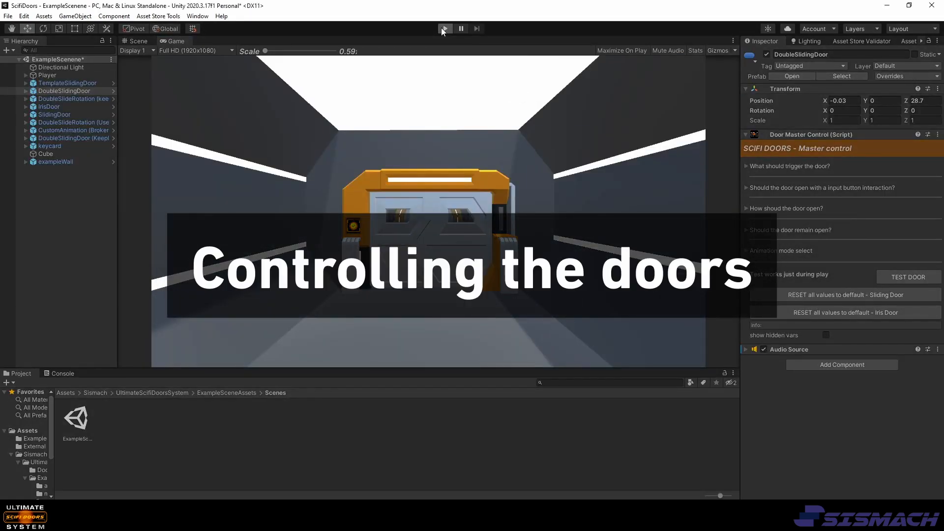
Run the scene, walk up to the double sliding door to test its opening, back away and stop play mode.
left_click(444, 28)
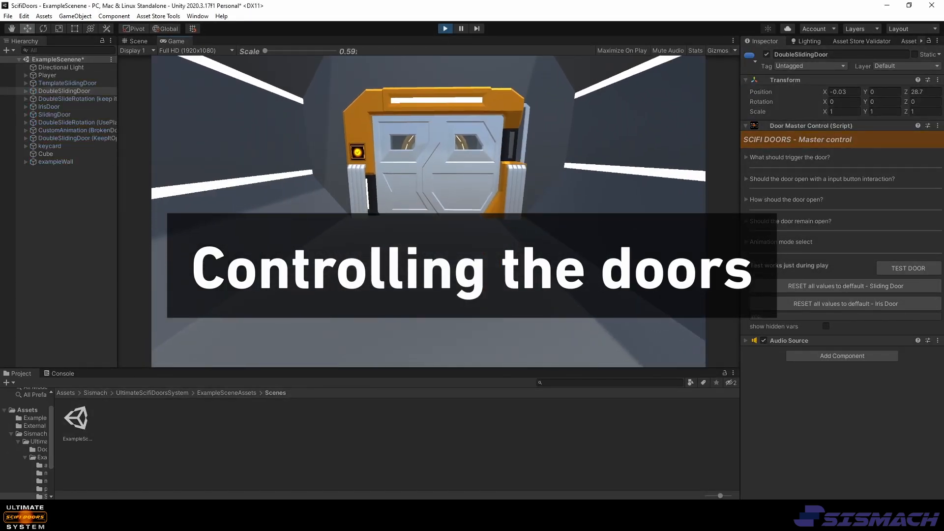
key("w")
key("w")
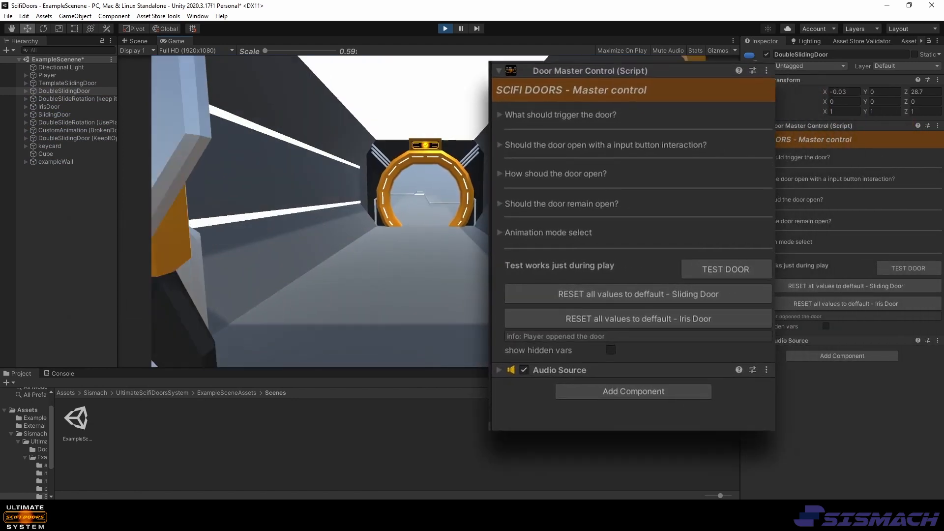
key("s")
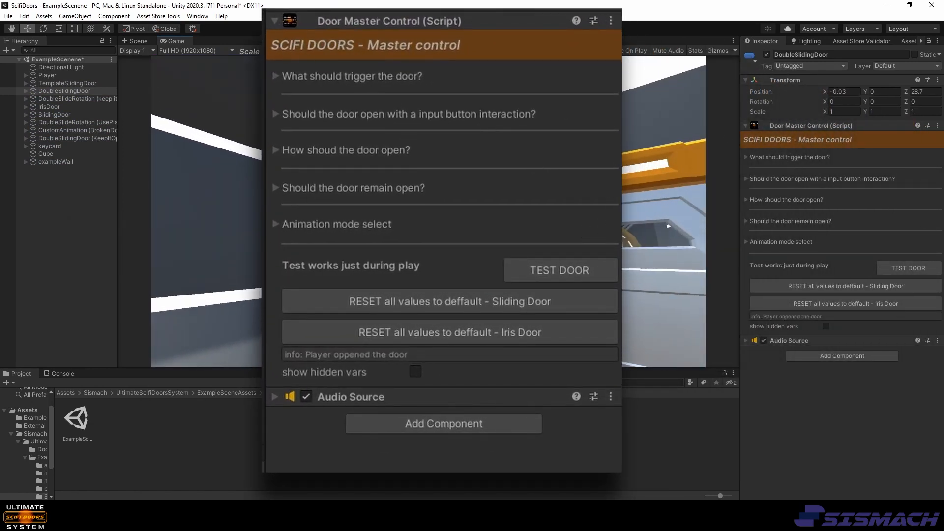
left_click(445, 29)
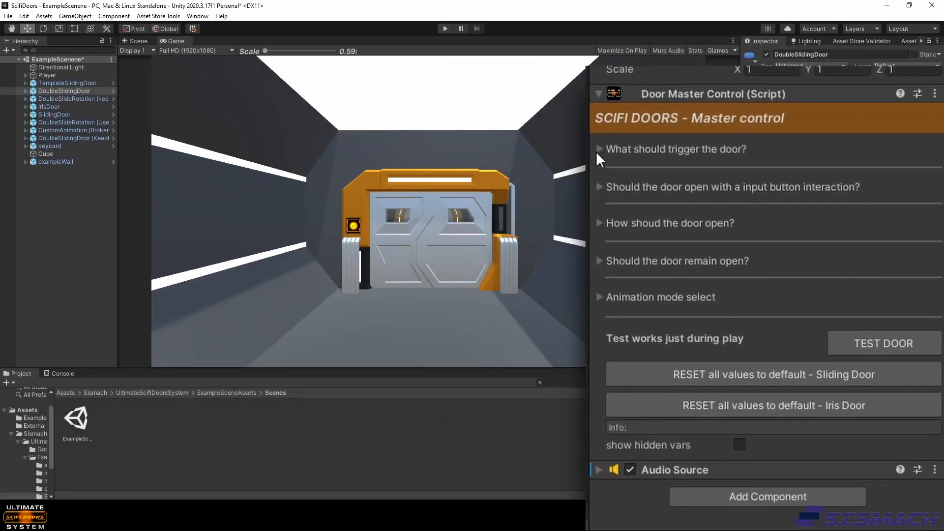
Set the DoubleSlidingDoor's Door Trigger to TAG and check the tag assigned to the Player object.
left_click(599, 149)
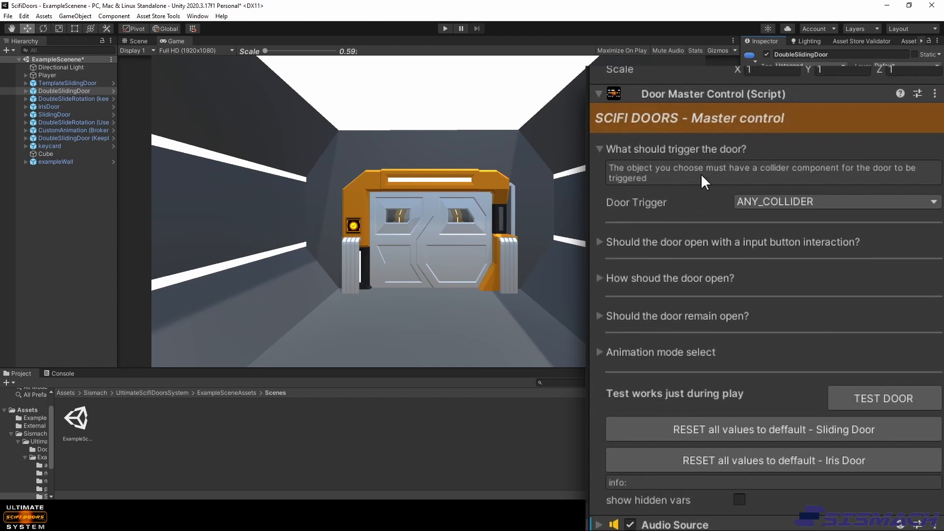
left_click(599, 147)
left_click(598, 147)
left_click(893, 205)
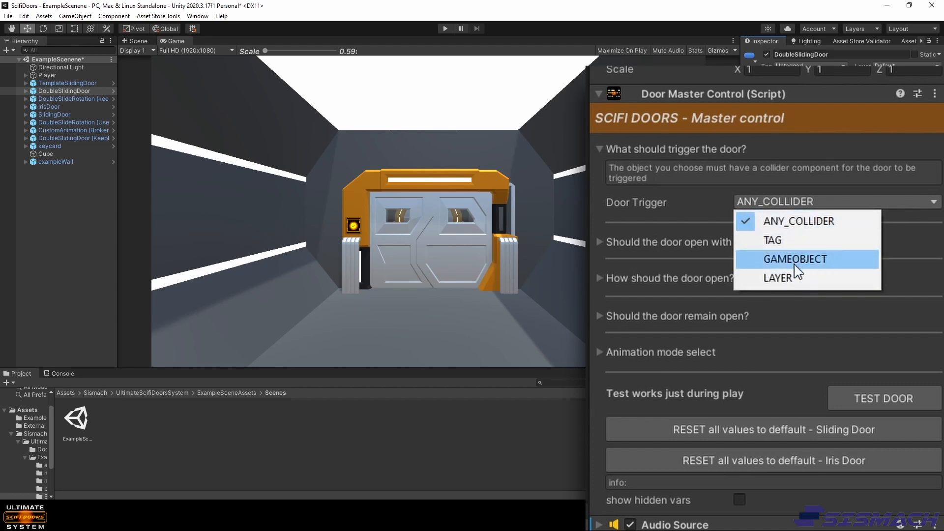
left_click(789, 242)
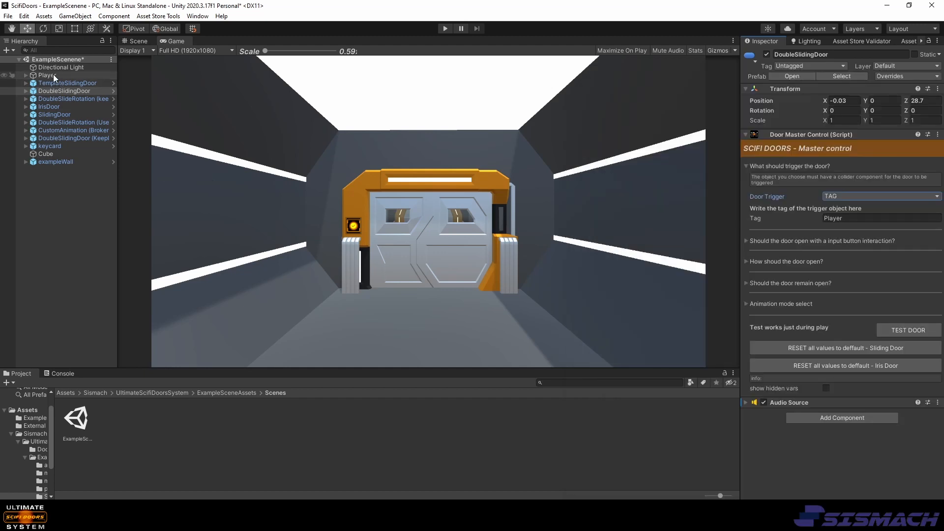
left_click(53, 75)
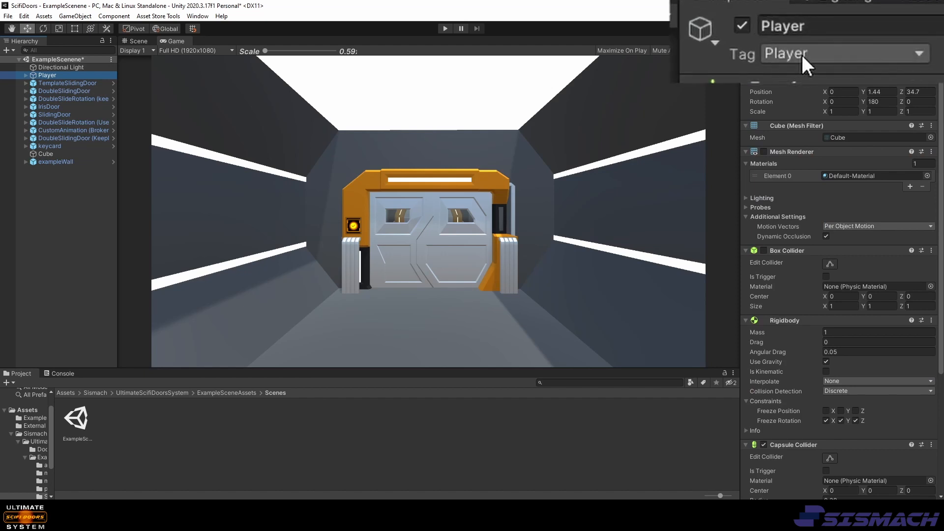
left_click(78, 90)
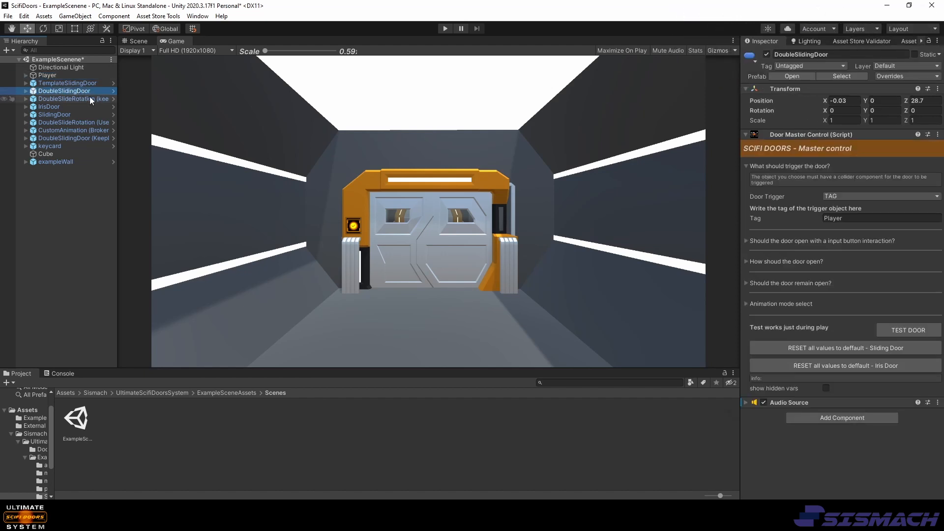
Set the Door Trigger of DoubleSlidingDoor to GAMEOBJECT and assign the keycard as its trigger object.
left_click(885, 196)
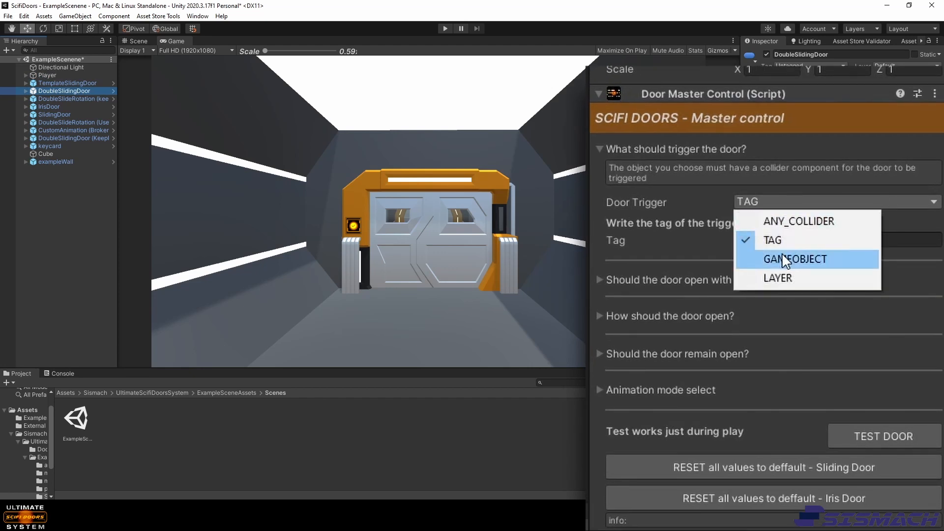
left_click(783, 254)
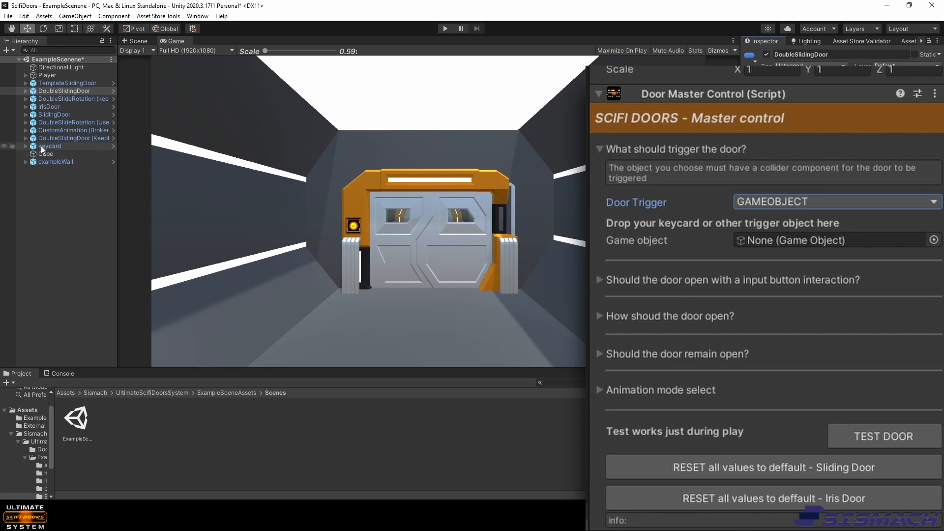
left_click_drag(40, 146, 797, 243)
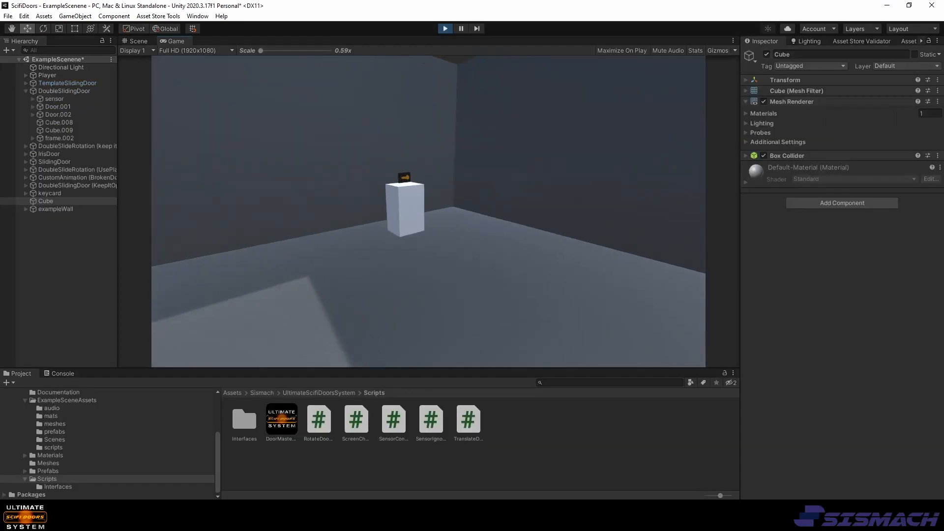
In the running game, pick up the keycard from the pedestal and carry it to the sliding door to test the trigger.
key("w")
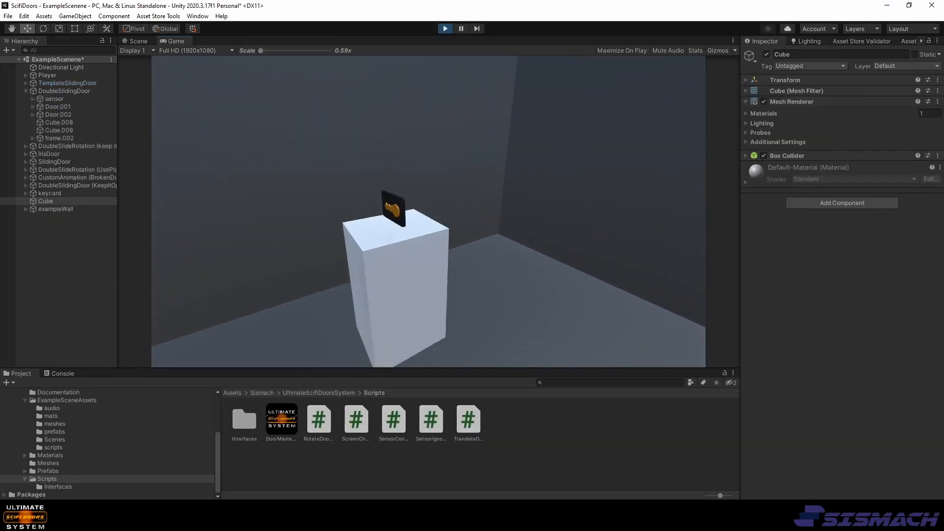
key("w")
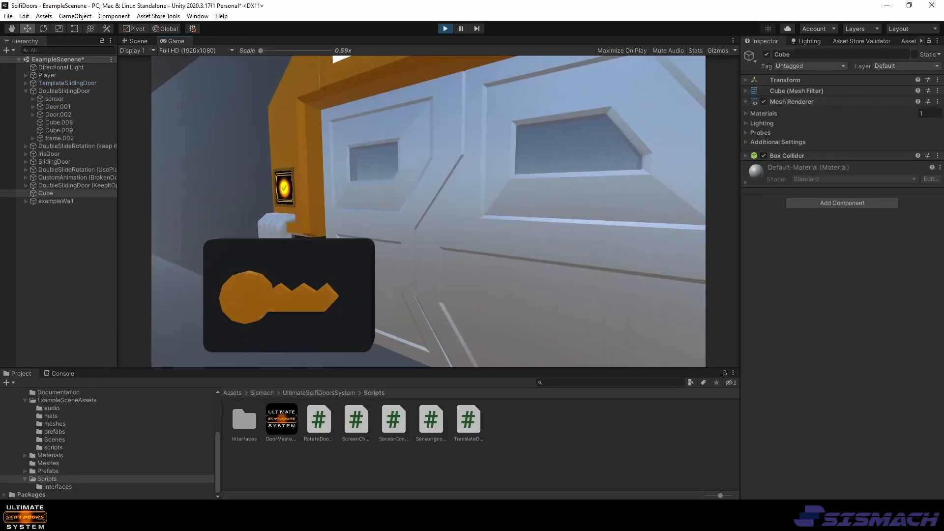
key("s")
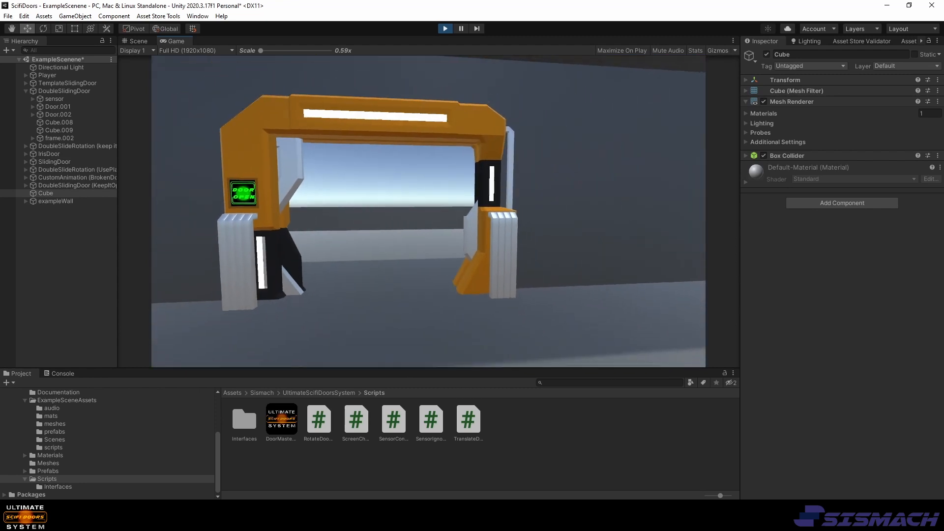
key("s")
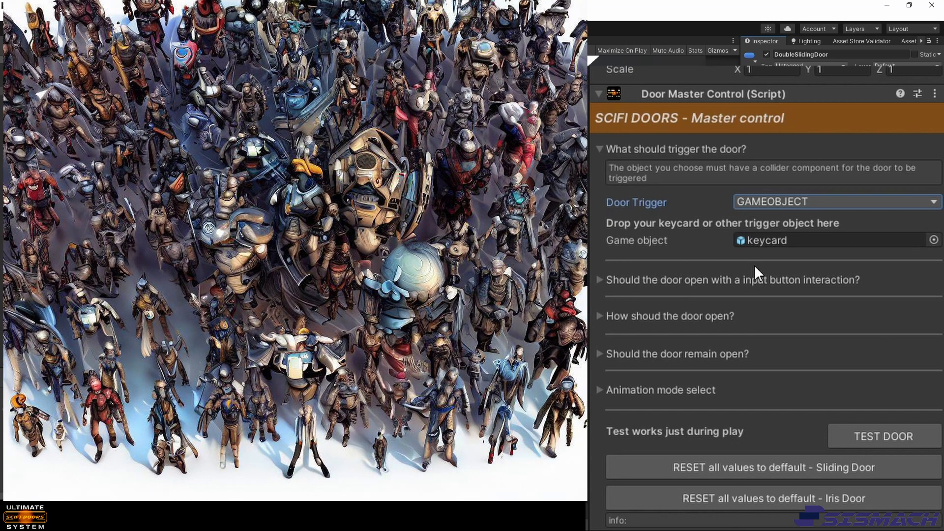
Set the DoubleSlidingDoor's Door Trigger to LAYER and check which layer the Player object is assigned to.
left_click(841, 205)
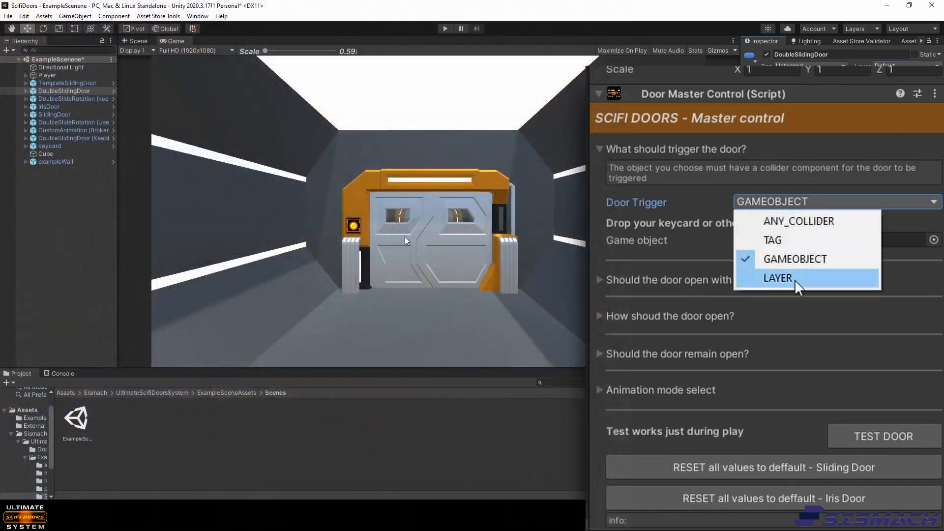
left_click(794, 280)
left_click(47, 75)
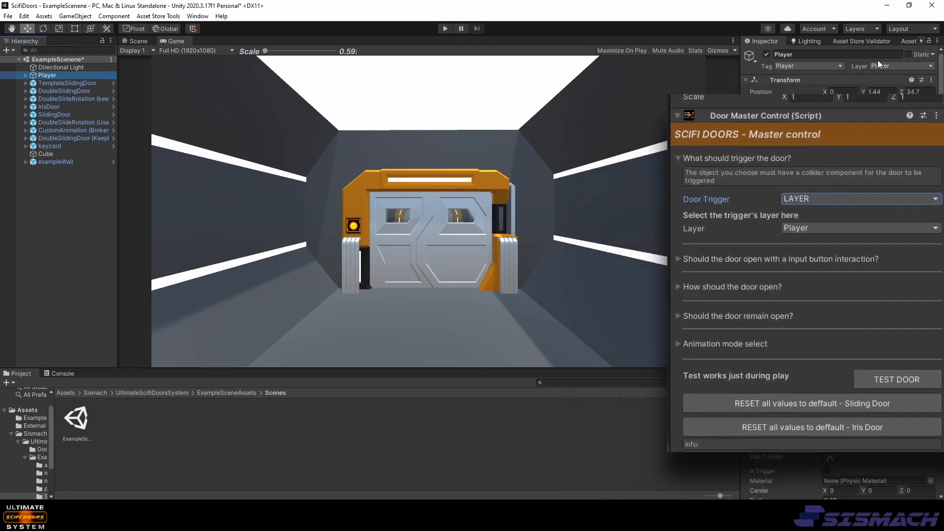
left_click(896, 68)
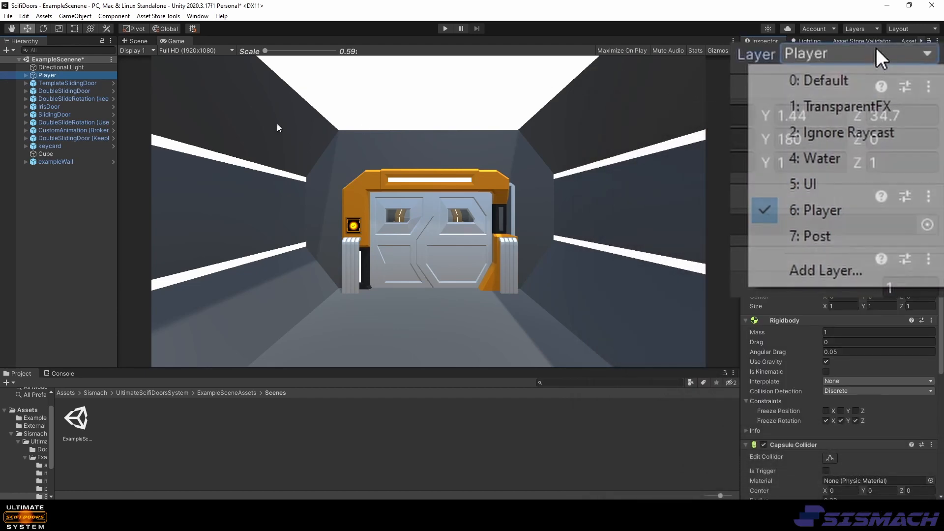
left_click(73, 91)
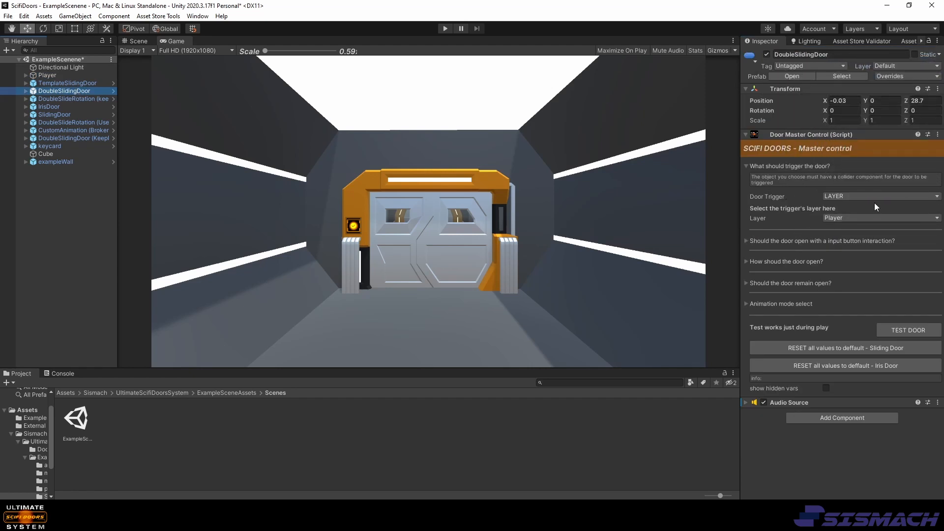
Set the Door Trigger of DoubleSlidingDoor back to ANY_COLLIDER and collapse the trigger settings.
left_click(876, 197)
left_click(866, 207)
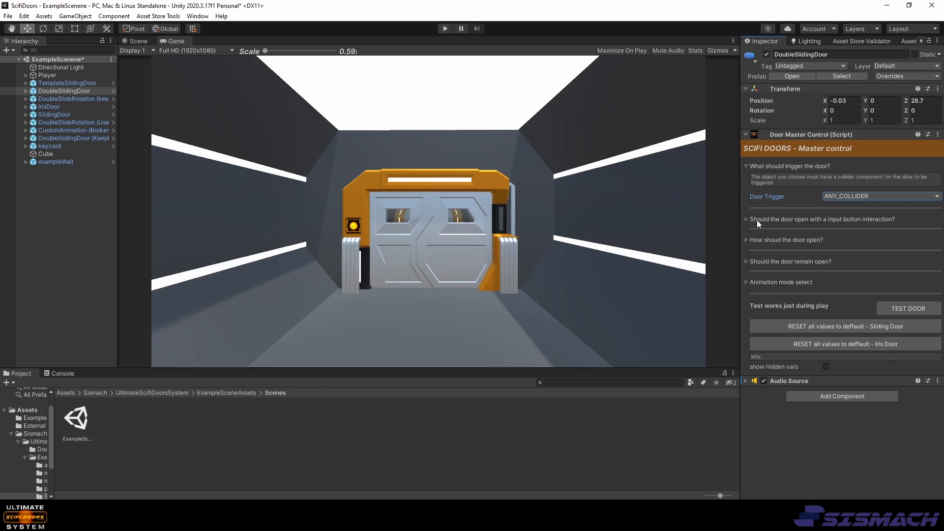
left_click(747, 165)
Enable the player input button for DoubleSlidingDoor and test opening it in play mode with the Fire1 button.
left_click(598, 187)
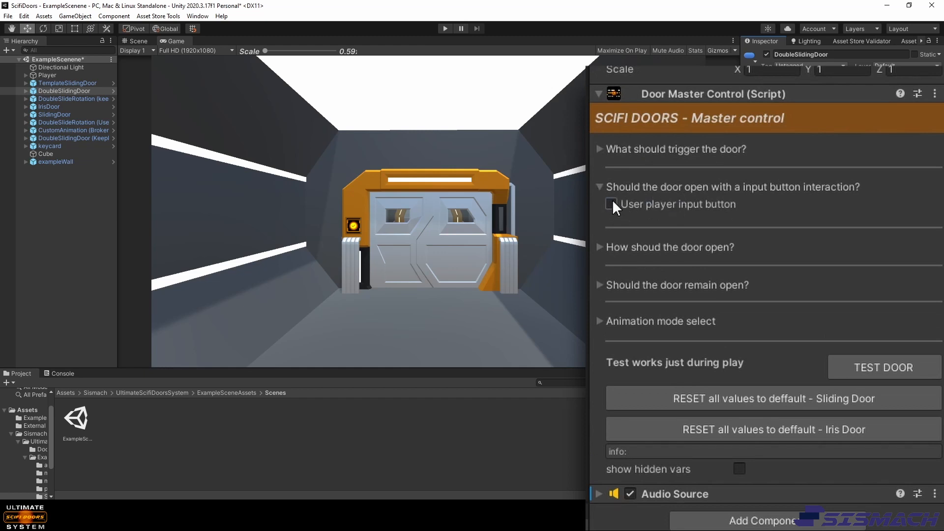
left_click(612, 201)
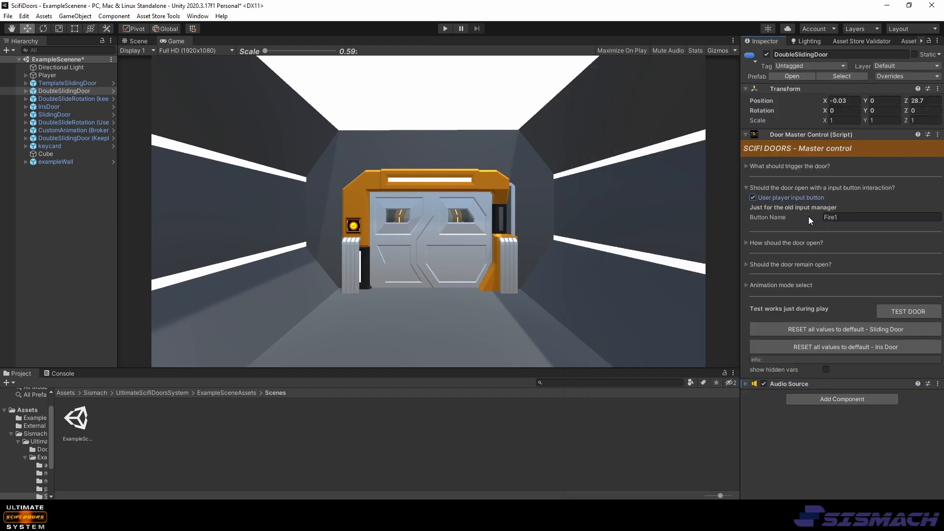
left_click(445, 29)
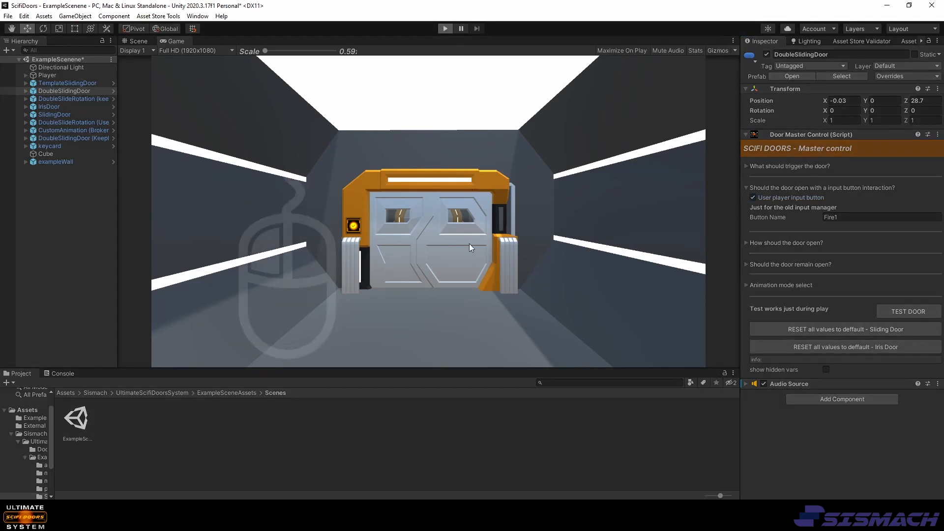
key("w")
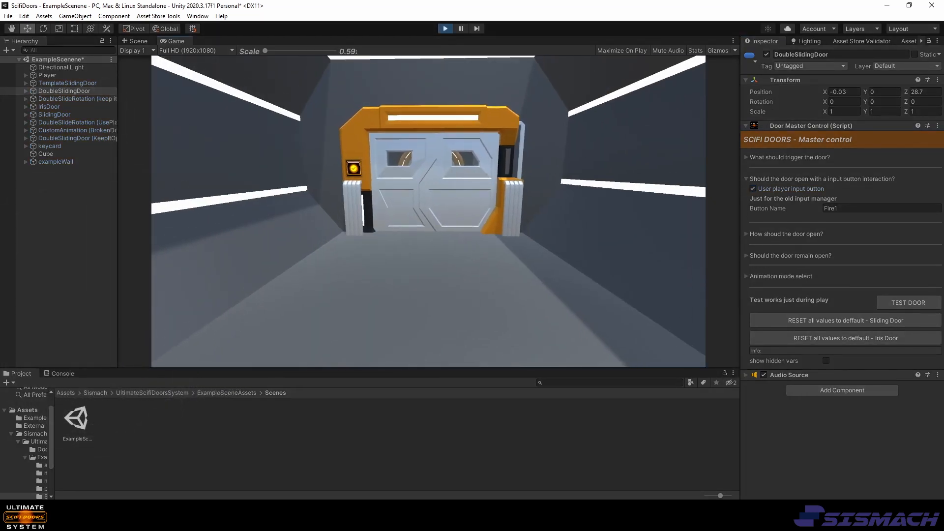
left_click(917, 191)
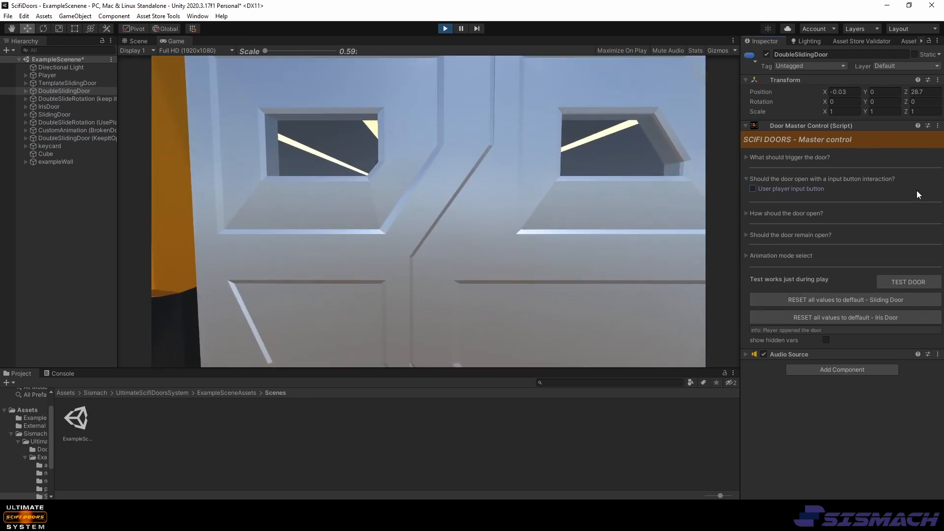
left_click(916, 190)
left_click(558, 221)
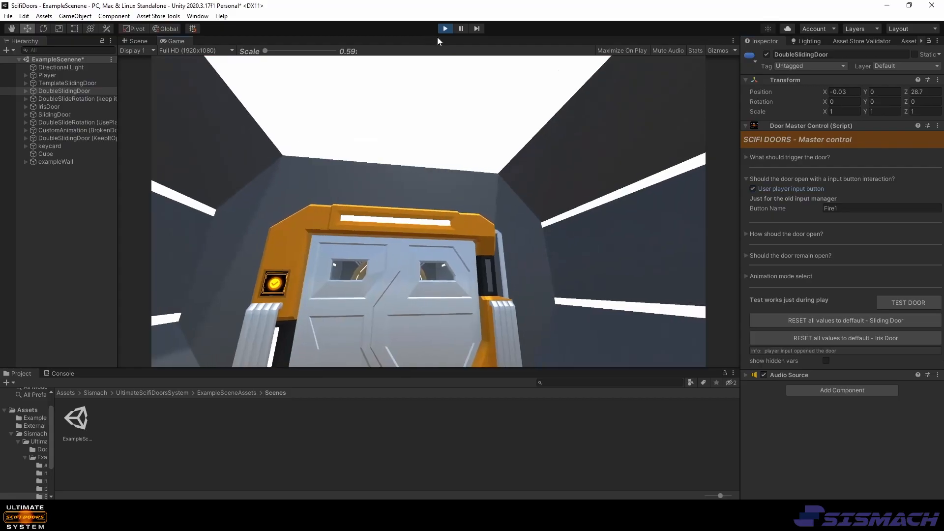
left_click(445, 29)
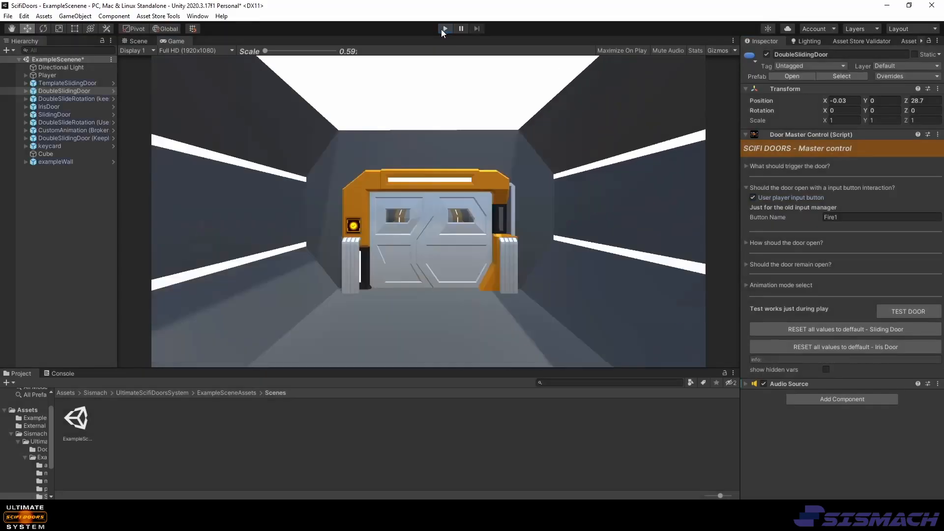
Disable the player input button for DoubleSlidingDoor and set its opening percentage to 16.
left_click(753, 197)
left_click(747, 188)
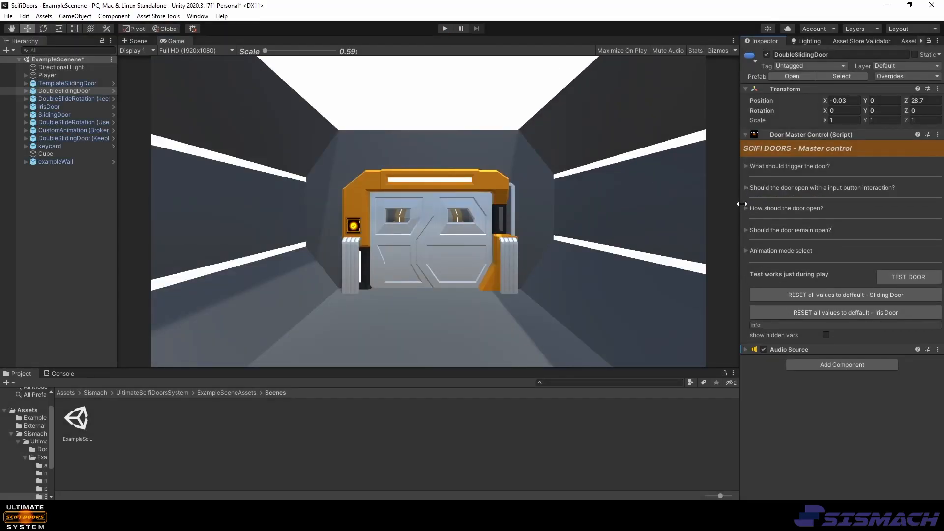
left_click(746, 209)
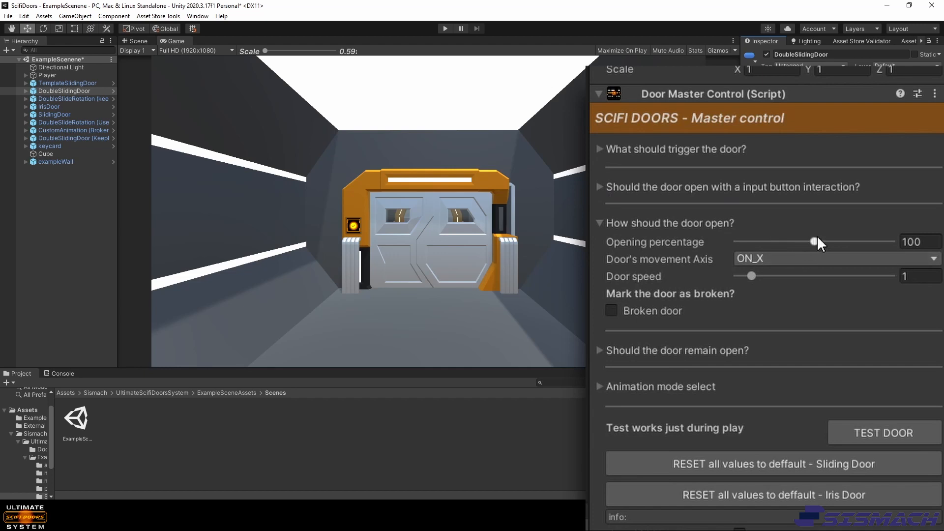
left_click_drag(812, 244, 750, 232)
Run the scene, walk up to the sliding door to test its reduced opening, step back and stop play mode.
left_click(444, 28)
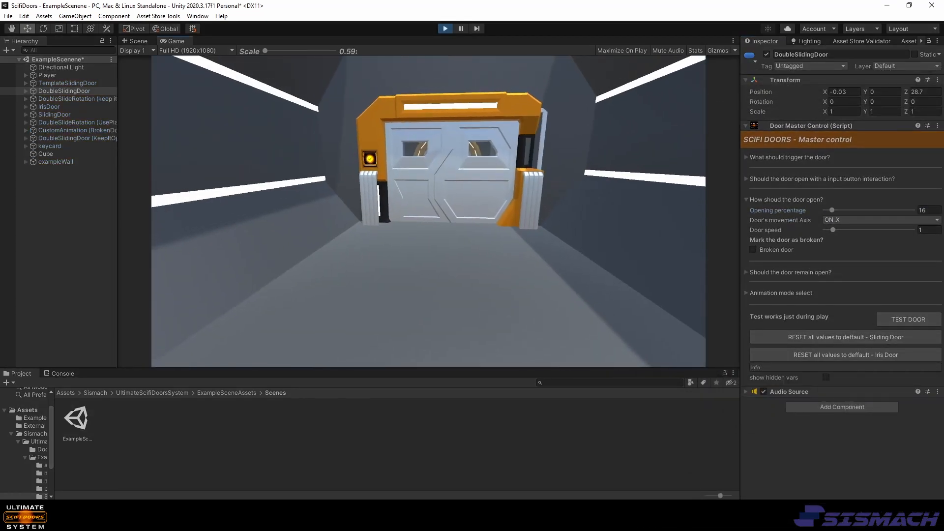
key("w")
key("w")
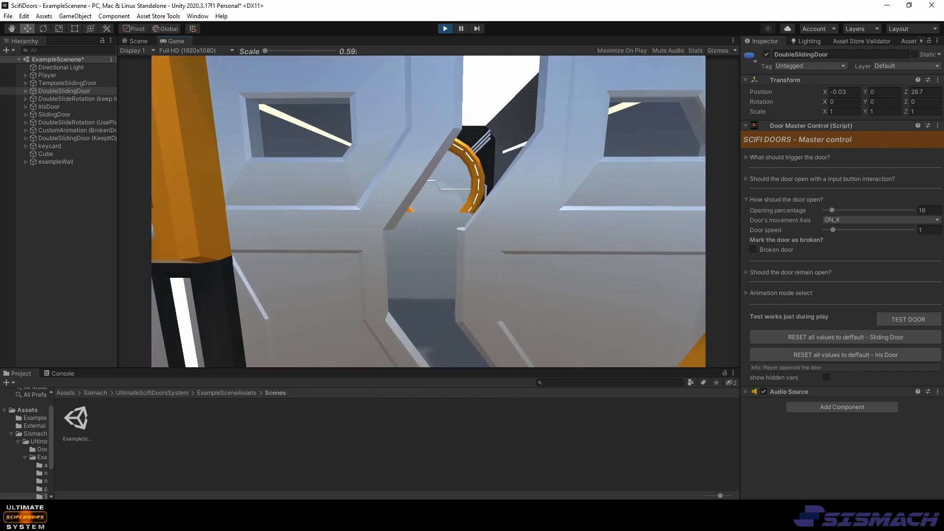
key("w")
key("s")
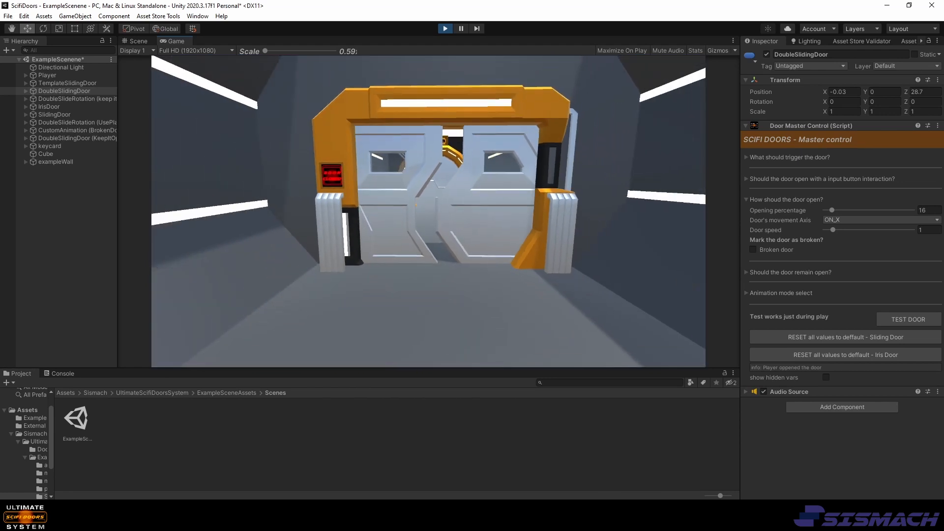
key("Escape")
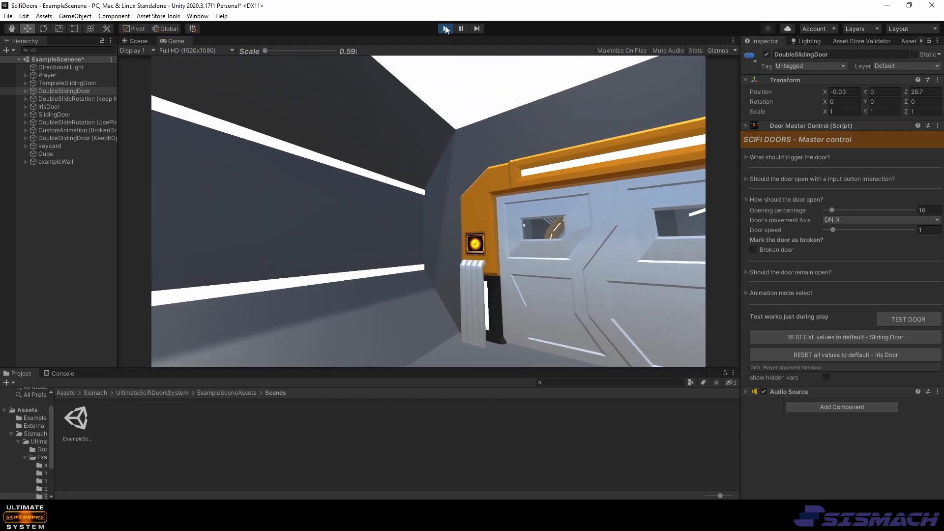
left_click(446, 29)
Set the opening percentage of DoubleSlidingDoor to 100 and show the options for the door's movement axis.
left_click(898, 219)
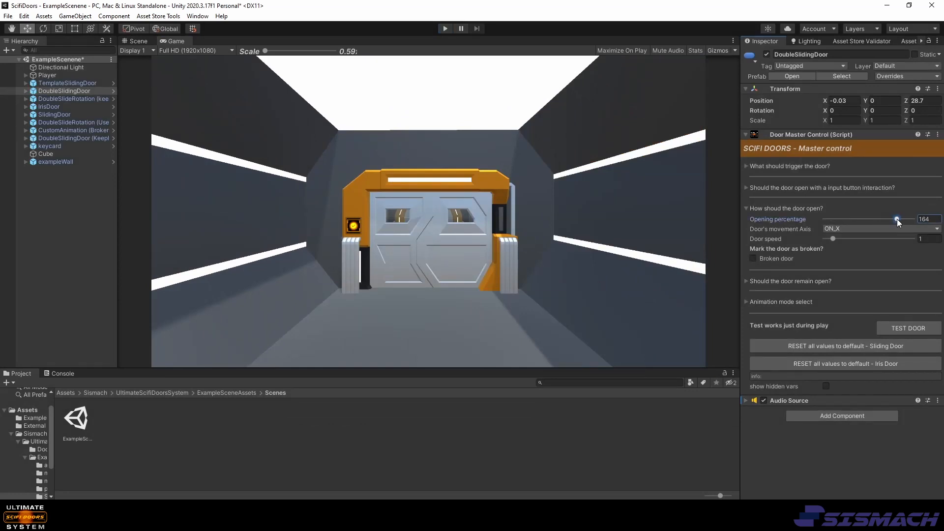
left_click(923, 221)
type("100")
left_click(893, 230)
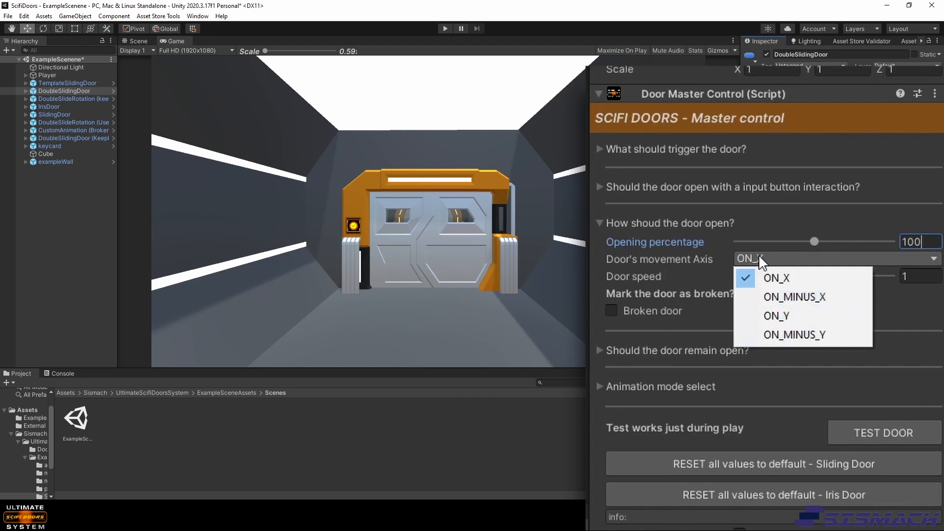
Mark DoubleSlidingDoor as a broken door and set its opening percentage to 38.
left_click(624, 277)
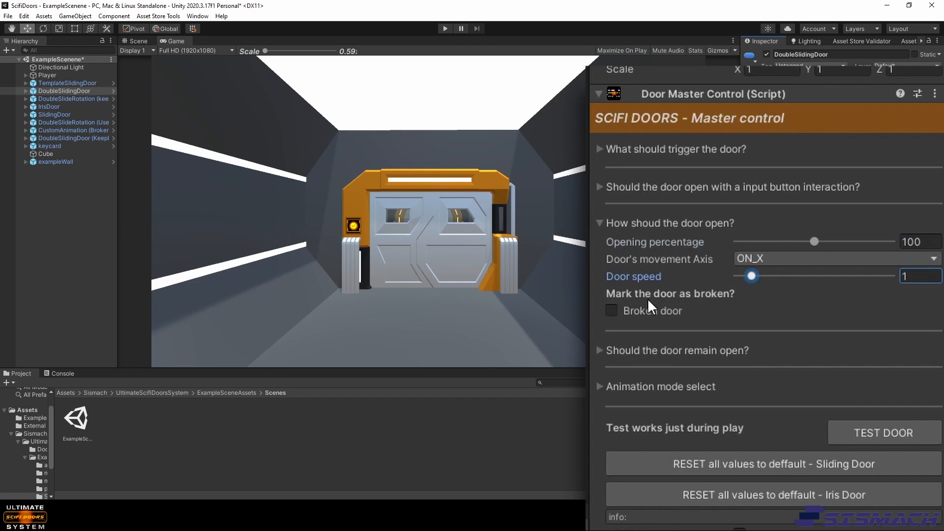
left_click(612, 310)
left_click_drag(809, 238, 763, 230)
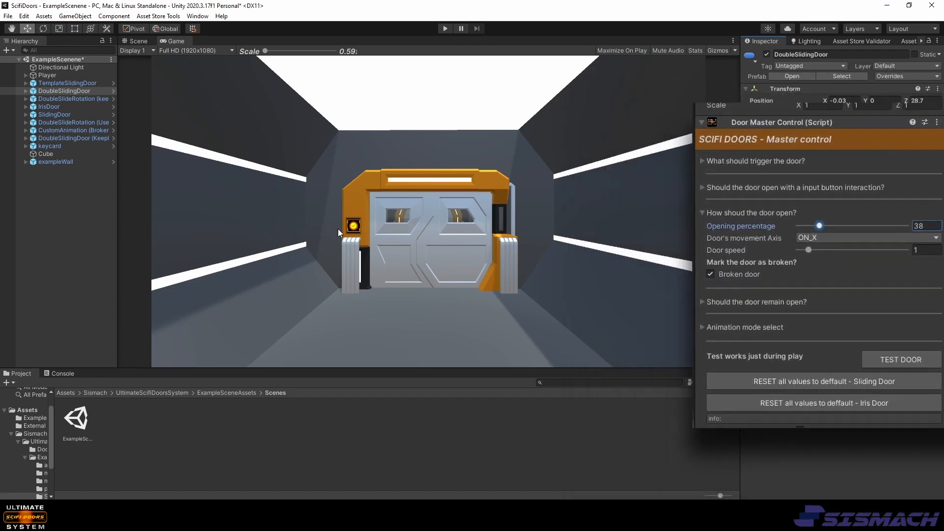
Run the scene and walk towards and away from the sliding door to test its broken-door behaviour, ending play mode.
left_click(443, 30)
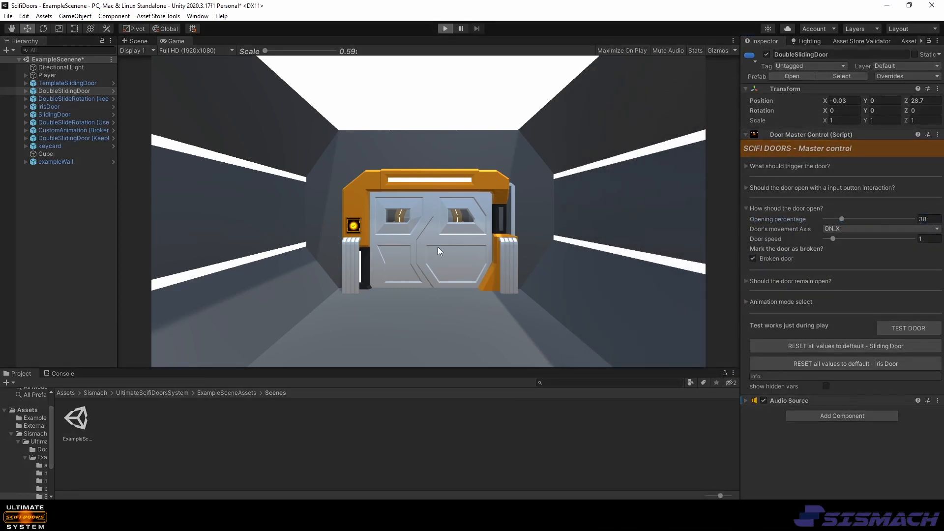
key("w")
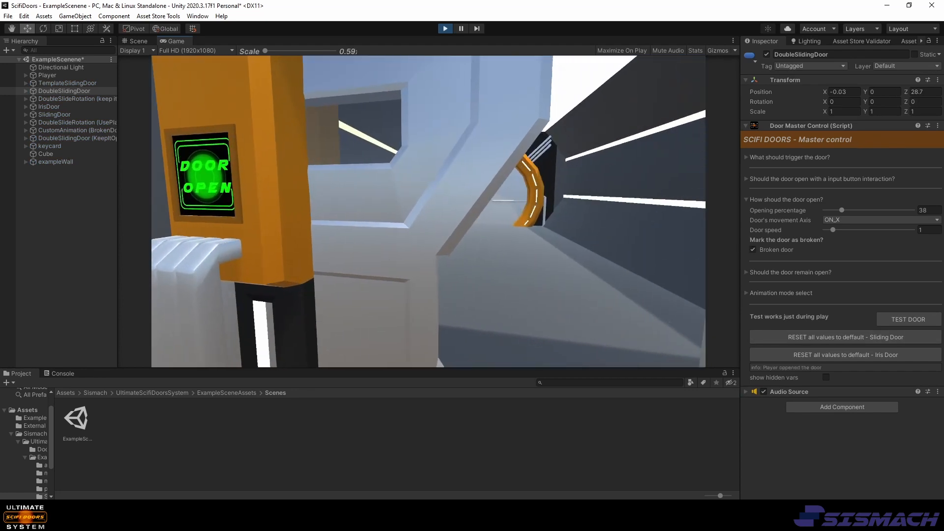
key("s")
key("w")
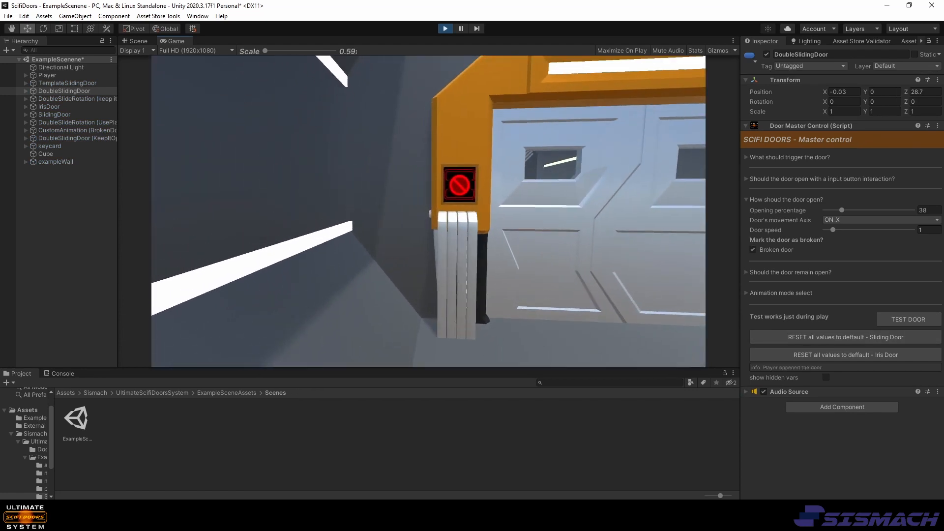
key("s")
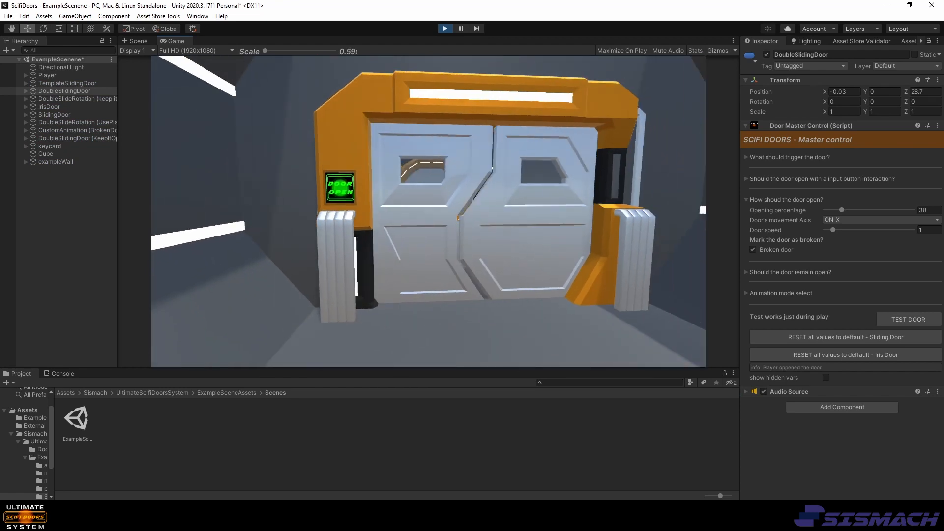
key("s")
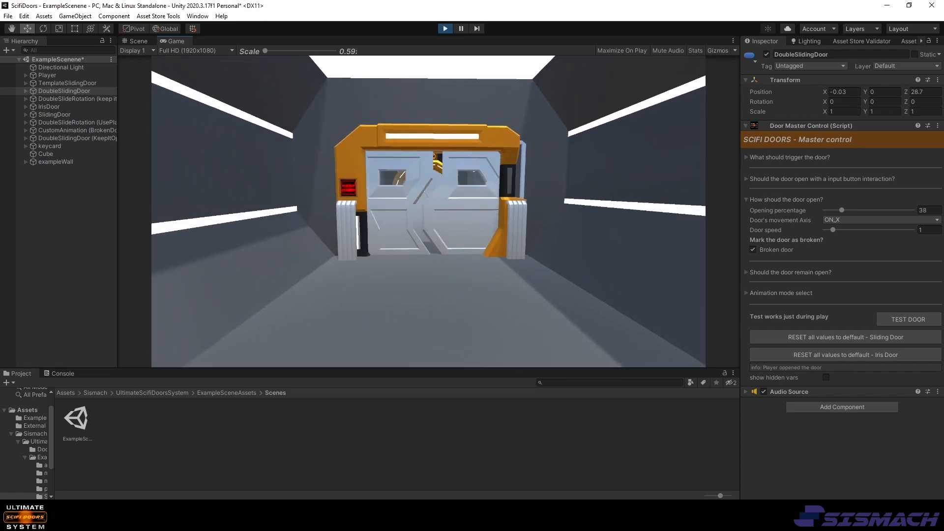
key("w")
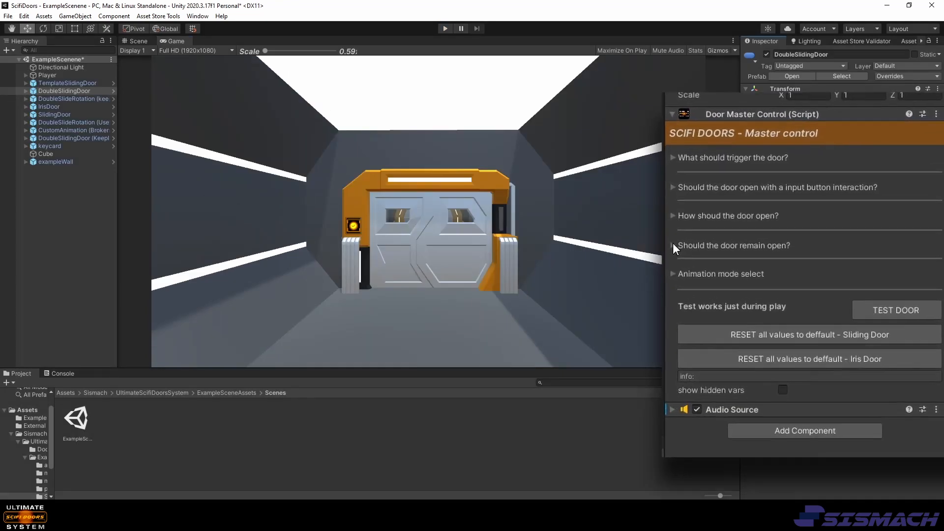
Enable the Keep it open option for DoubleSlidingDoor and start play mode.
left_click(600, 259)
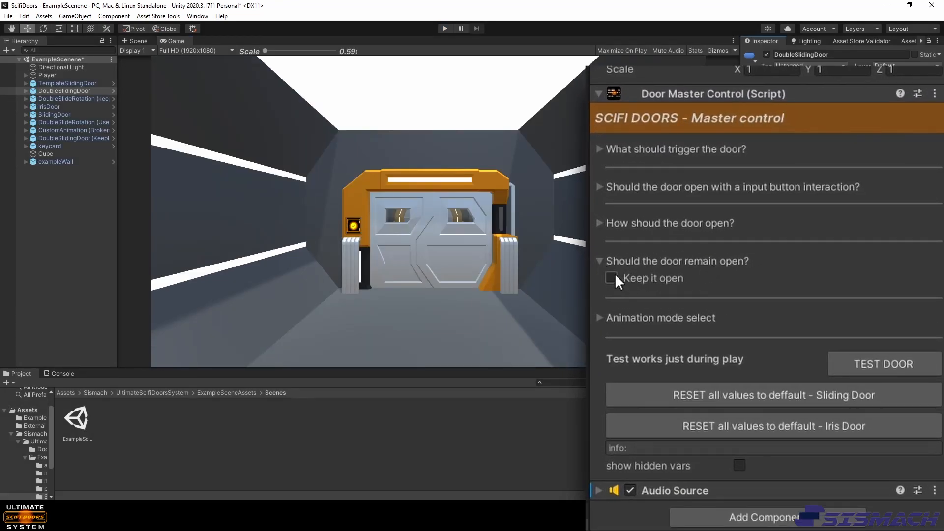
left_click(611, 278)
left_click(446, 32)
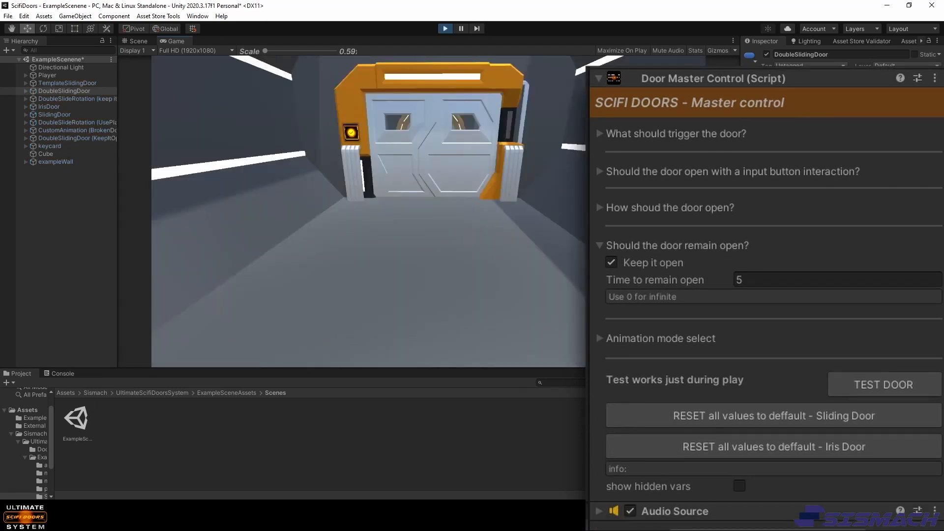
Walk up to the sliding door and back away to test how long it remains open.
key("w")
key("w")
key("s")
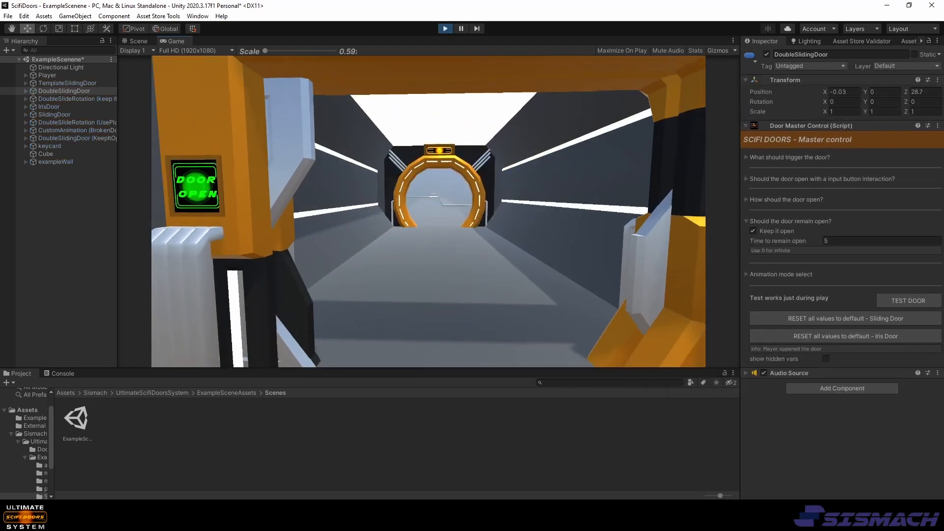
key("s")
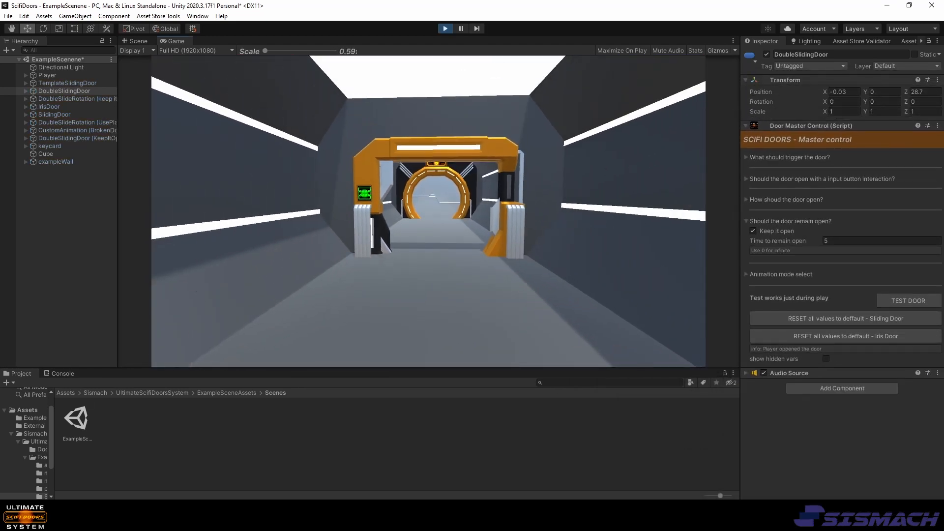
key("s")
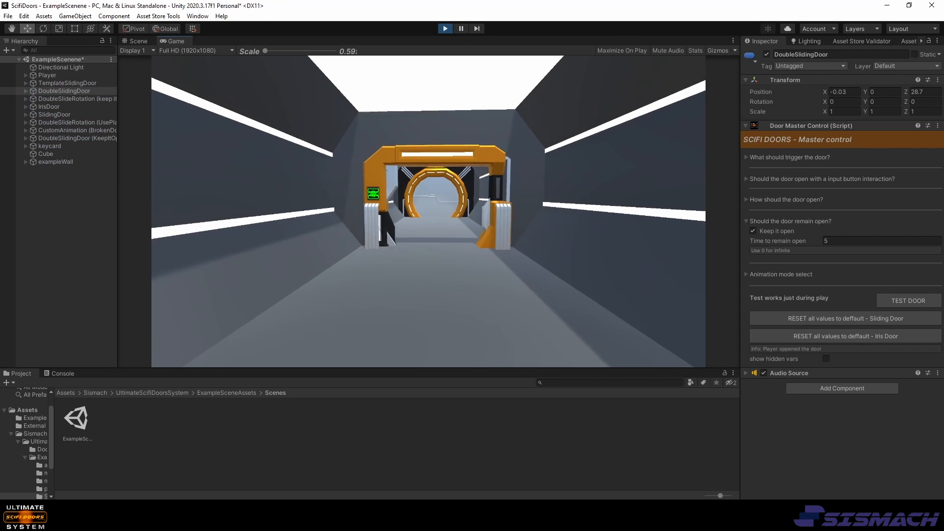
key("w")
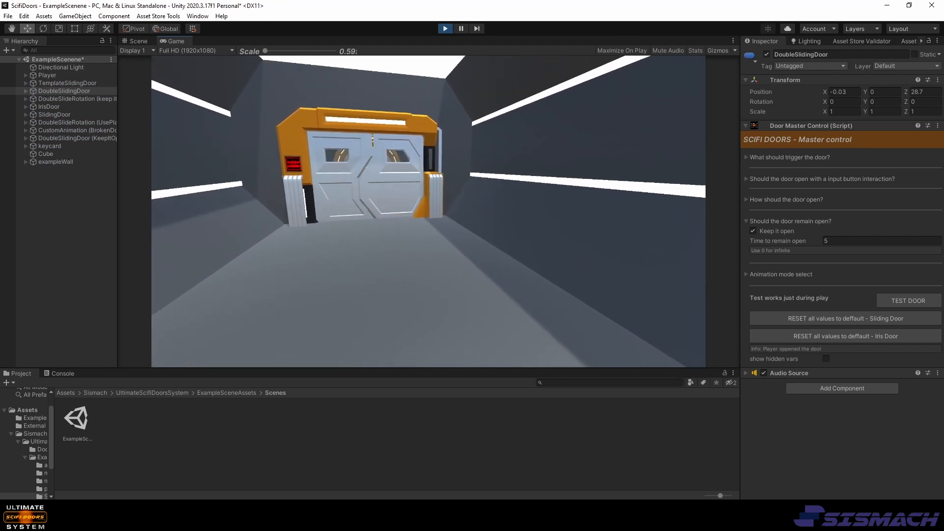
Set the time to remain open to 0 during play, test the door by approaching and backing away, and stop play mode.
left_click_drag(829, 241, 794, 239)
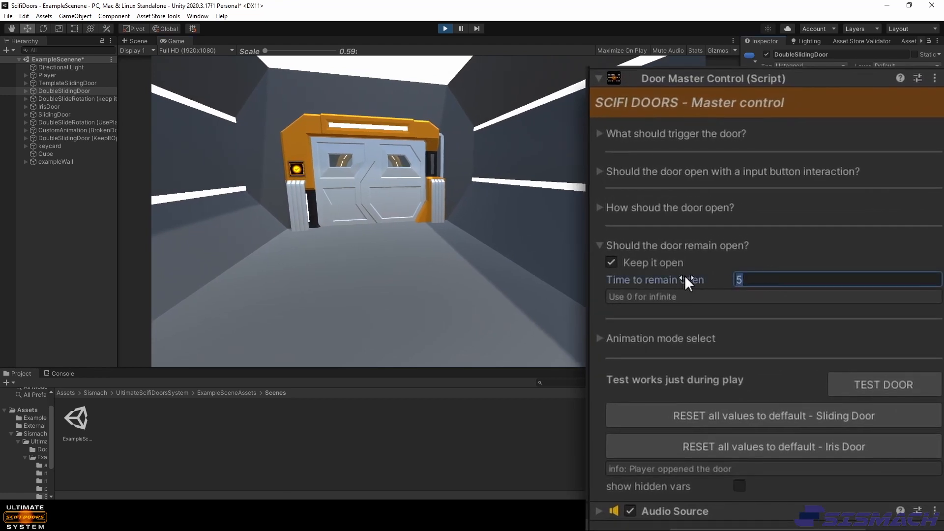
type("0")
left_click(532, 246)
key("w")
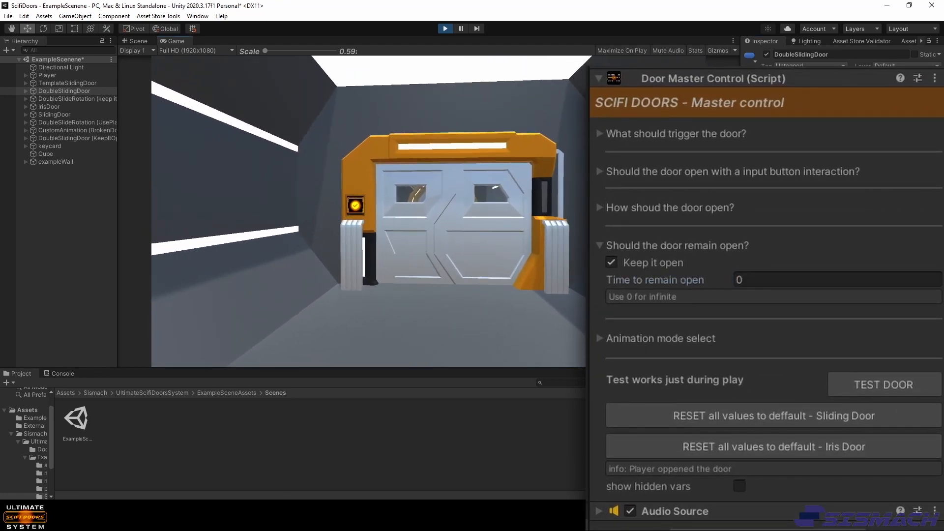
key("s")
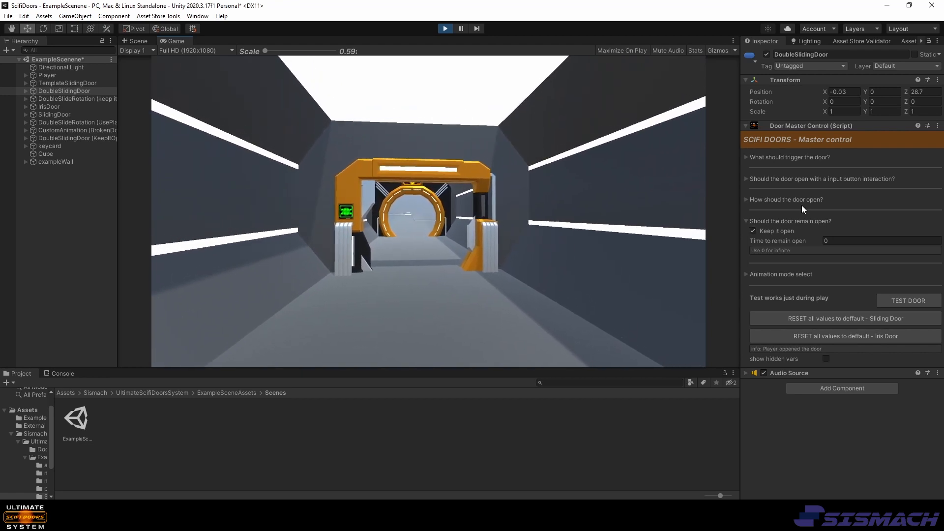
key("ctrl+p")
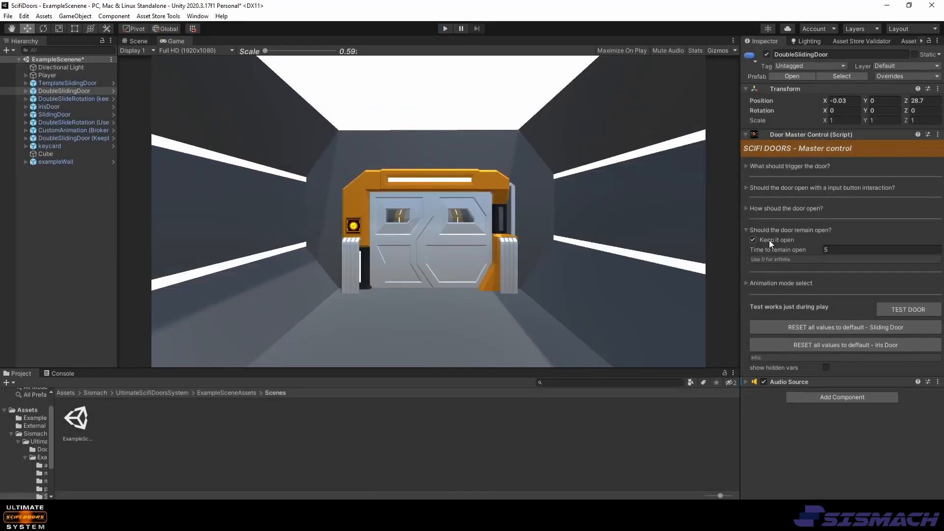
Expand the animation mode settings of DoubleSlidingDoor, run the scene and approach the door to test its current opening animation.
left_click(747, 231)
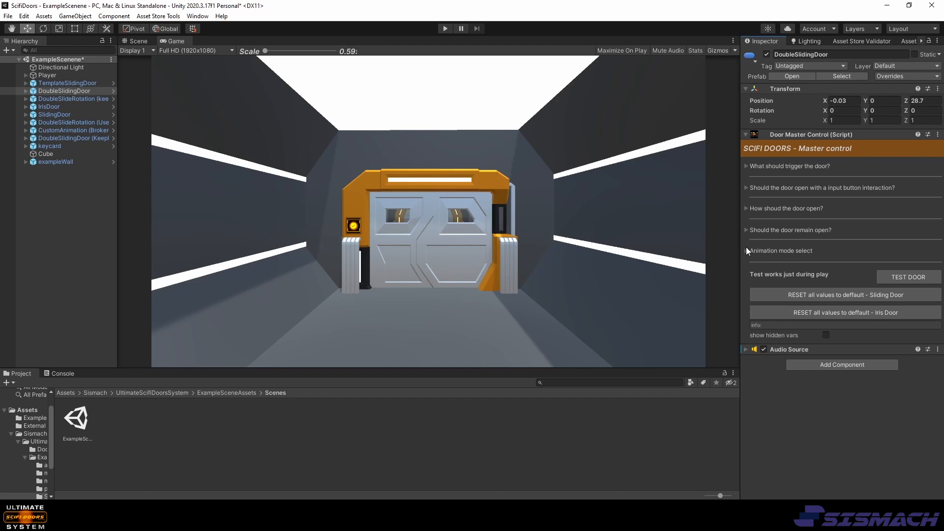
left_click(746, 248)
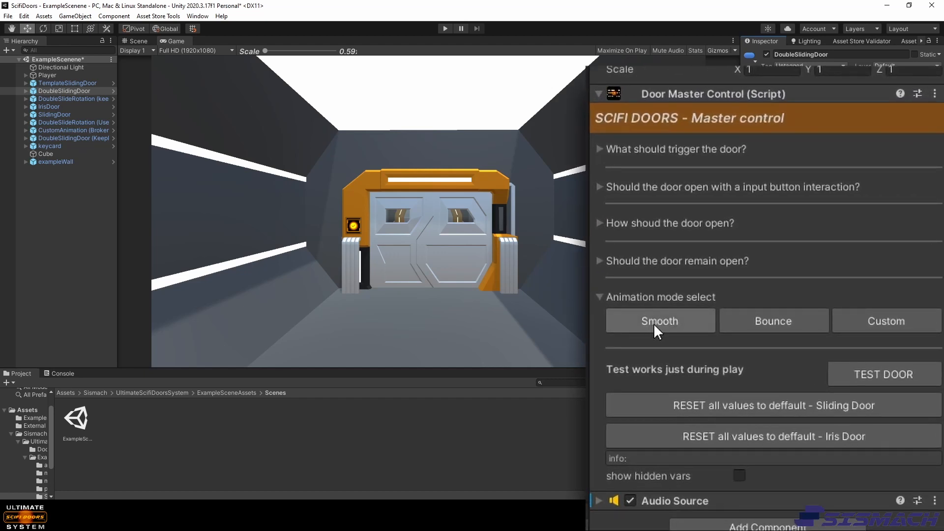
left_click(444, 28)
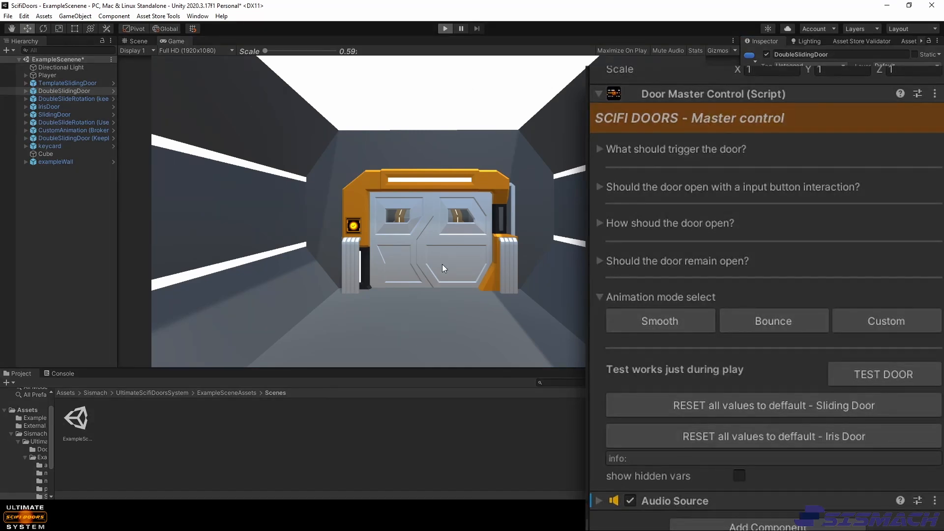
key("w")
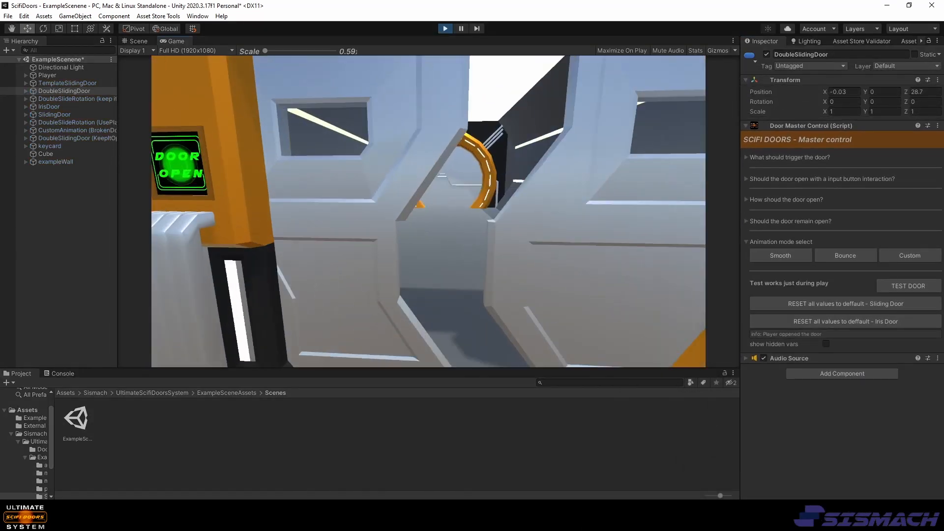
key("s")
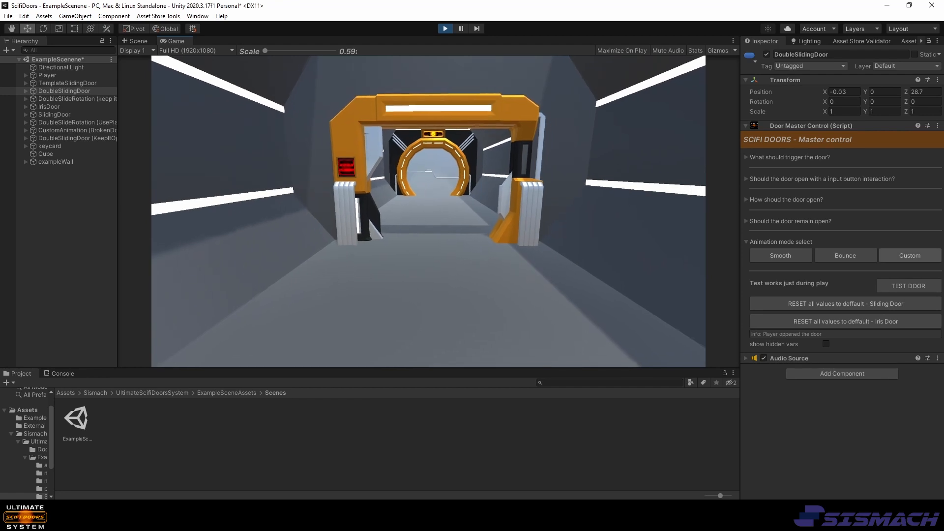
Disable Keep it open, switch the door's animation mode to Bounce and test it by walking up and backing away.
left_click(746, 221)
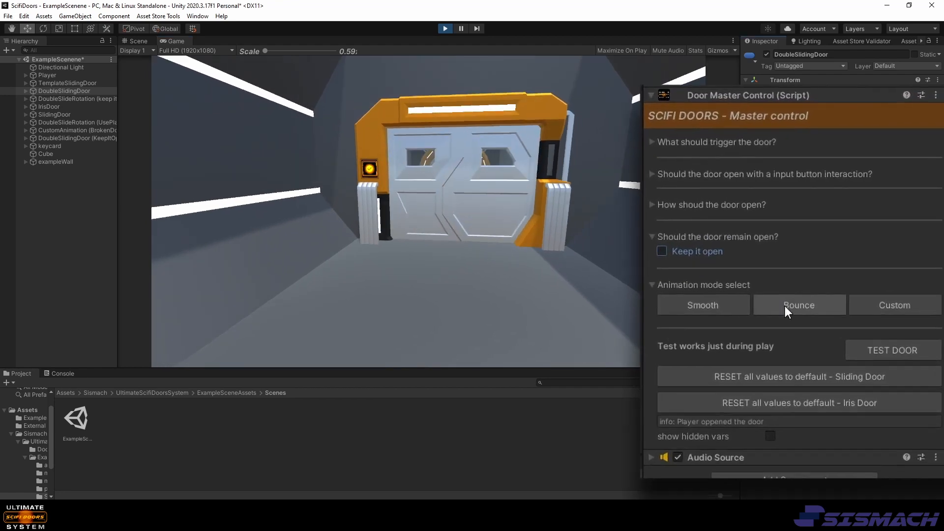
left_click(827, 274)
left_click(569, 211)
key("w")
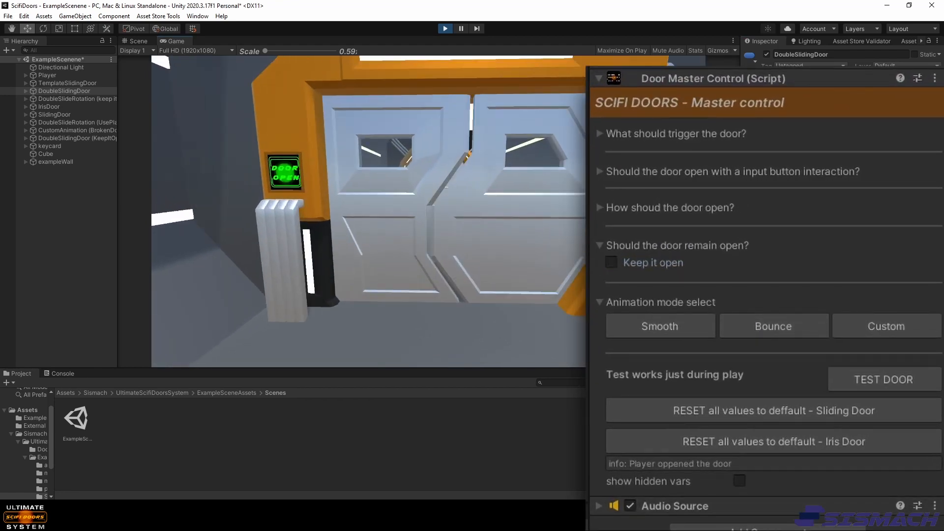
key("s")
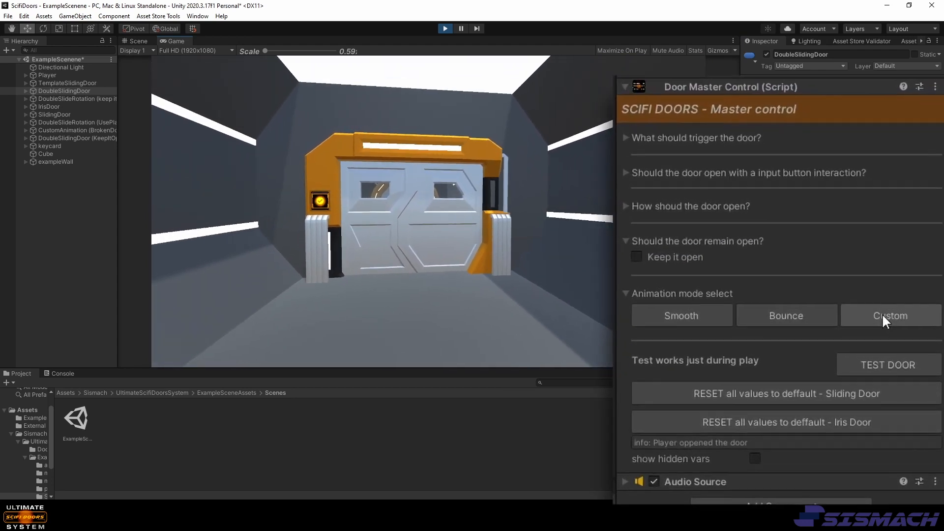
Switch to the Custom animation mode and reshape its curve, moving the two middle keys to about (0.2, 0.9) and (0.55, 0.7).
left_click(910, 267)
left_click(796, 355)
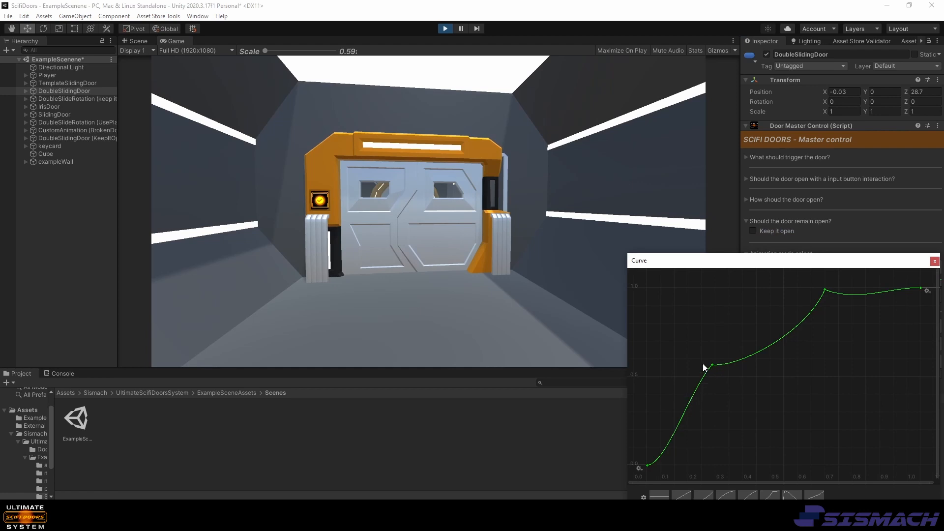
left_click_drag(712, 365, 762, 484)
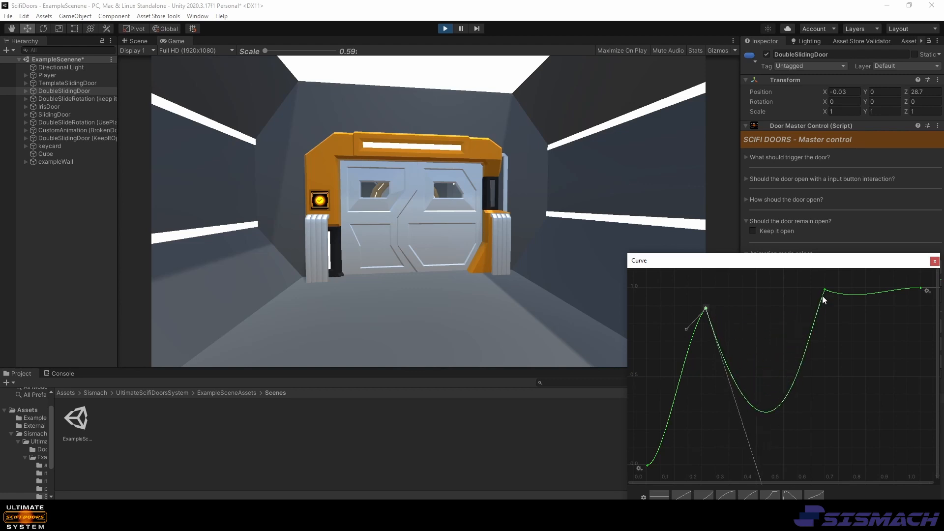
left_click_drag(825, 291, 859, 361)
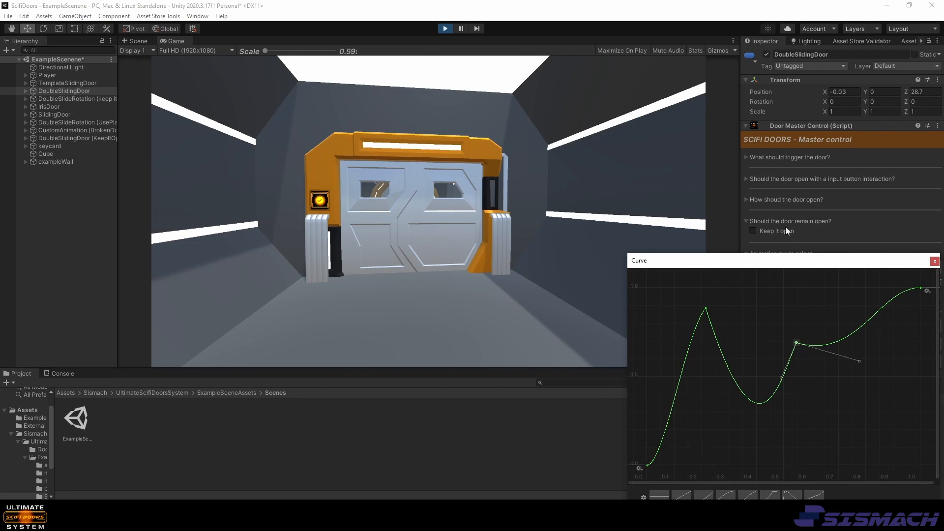
left_click(935, 261)
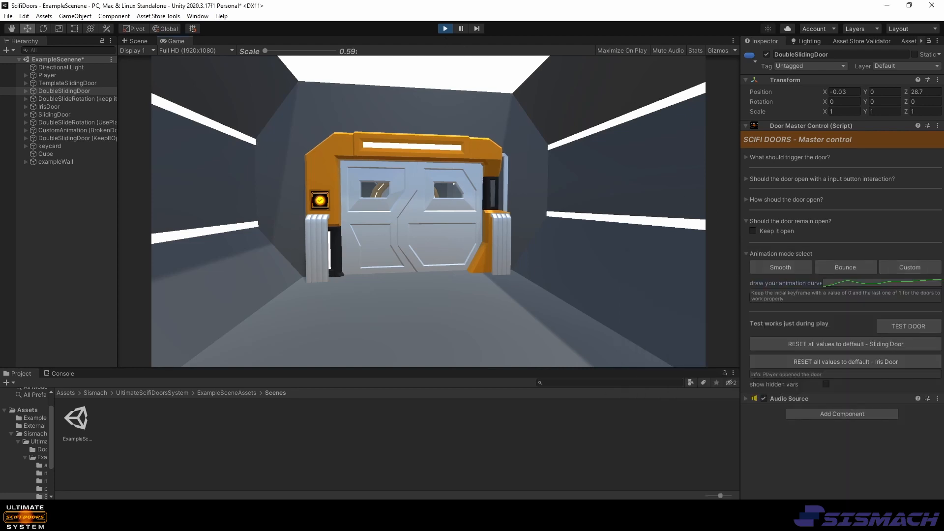
Walk through the sliding door and back to test the custom animation curve, and stop play mode.
key("w")
key("w")
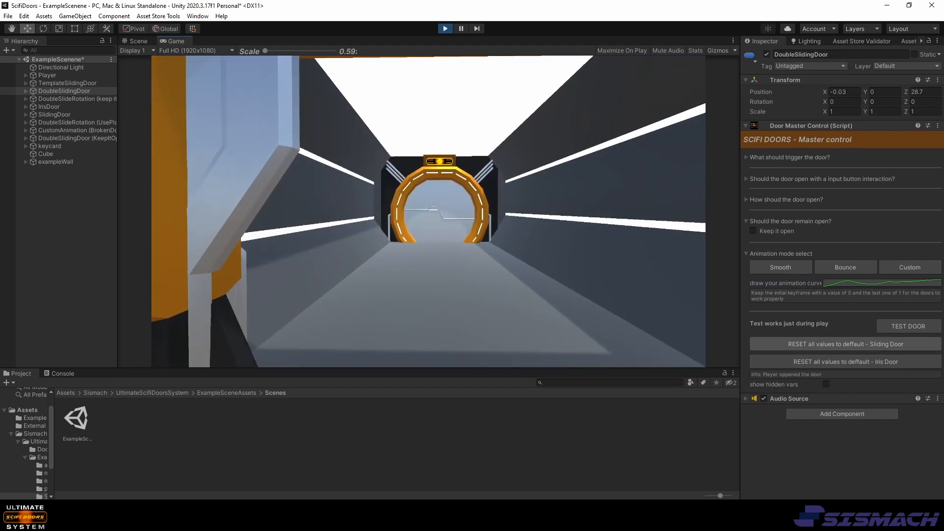
key("s")
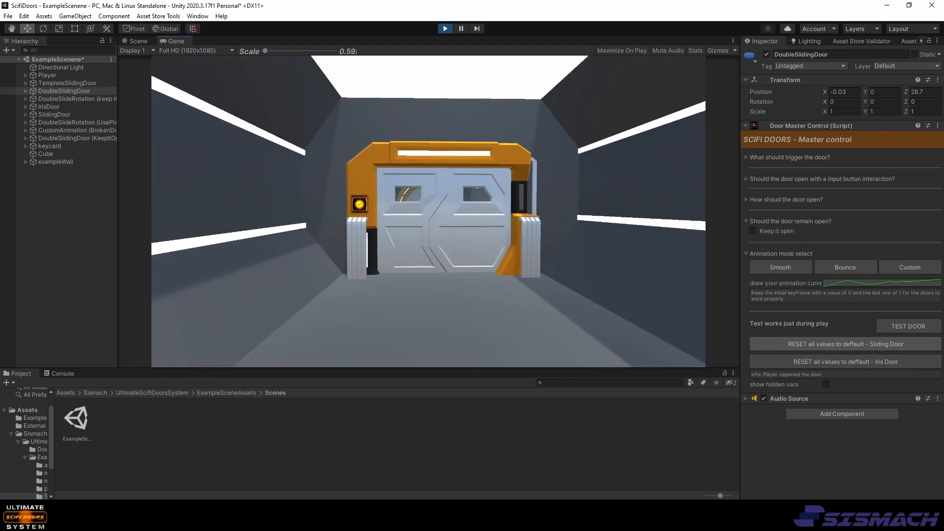
key("ctrl+p")
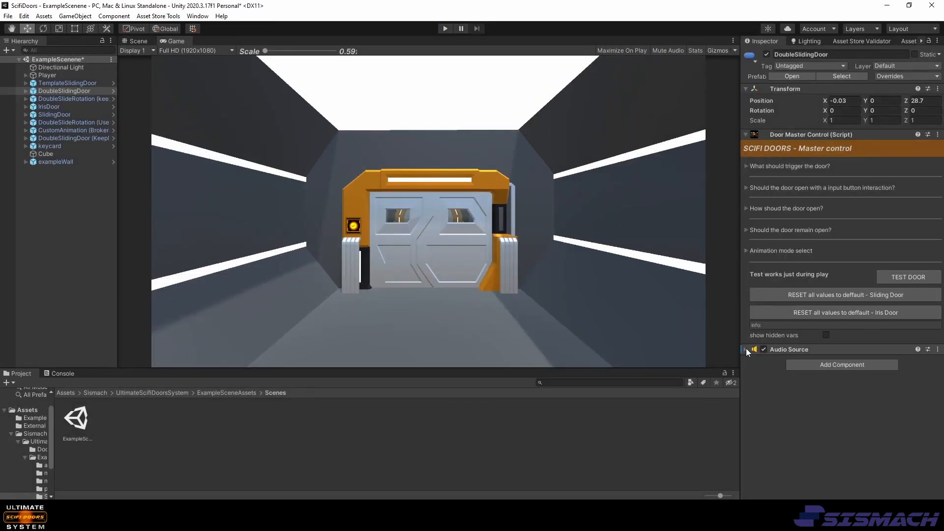
Expand the Audio Source component of DoubleSlidingDoor to examine its audio clip and sound settings.
left_click(746, 349)
scroll(787, 379, "down", 3)
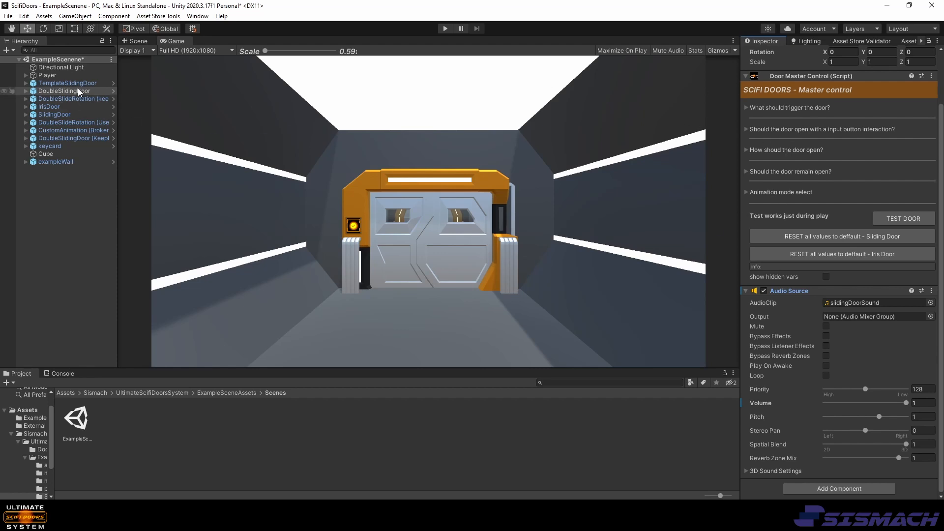
Select the Player object and collapse its Transform, Mesh Filter, Materials, Additional Settings, Box Collider and Rigidbody sections.
left_click(75, 76)
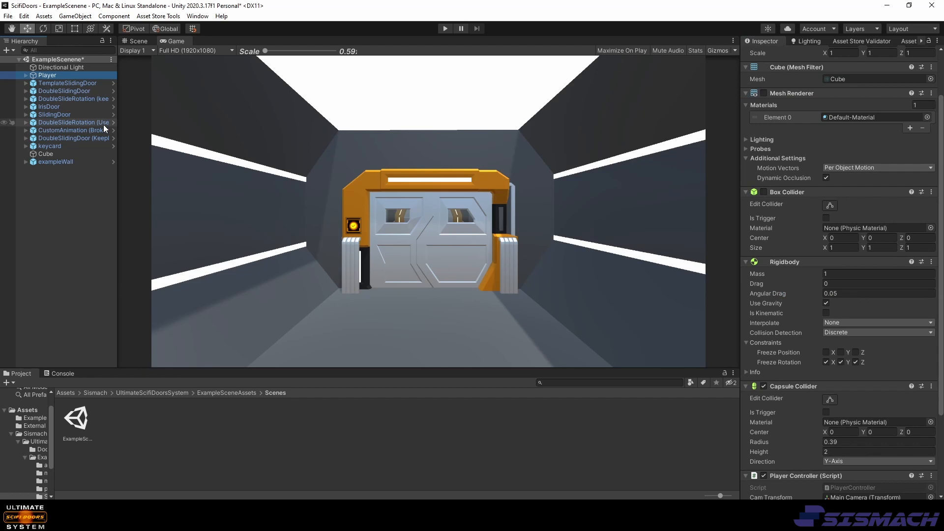
left_click(746, 104)
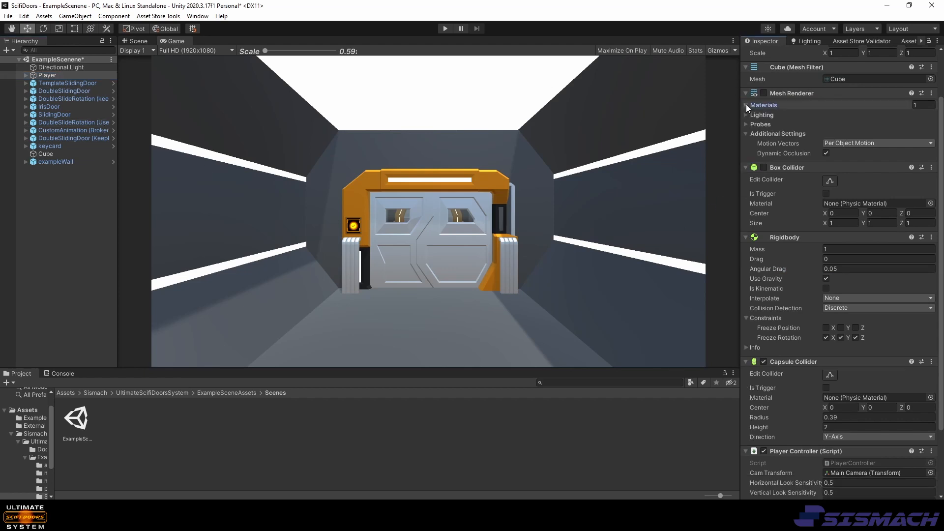
left_click(747, 134)
left_click(746, 148)
left_click(746, 158)
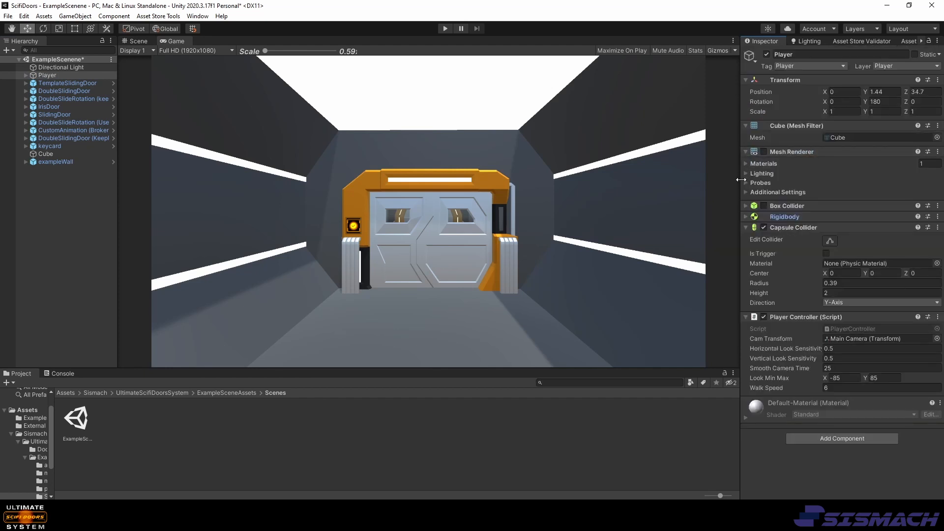
left_click(746, 80)
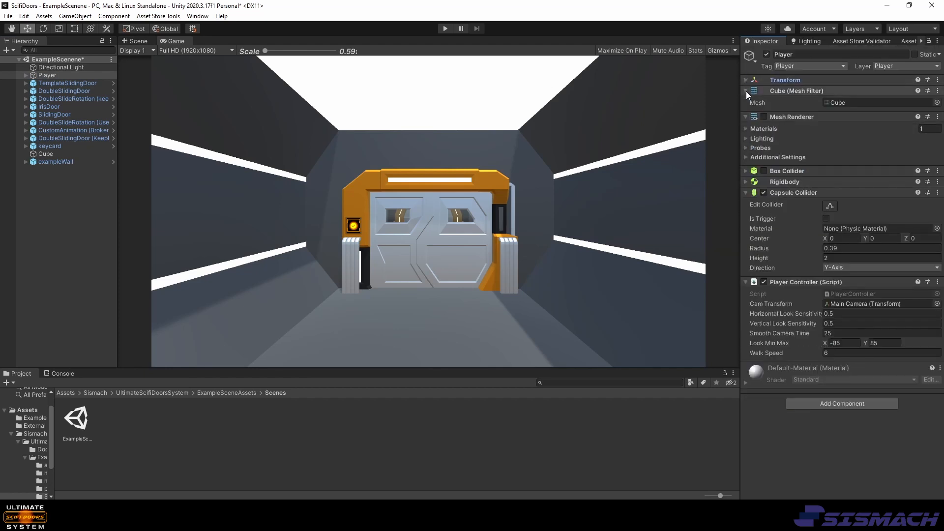
left_click(746, 90)
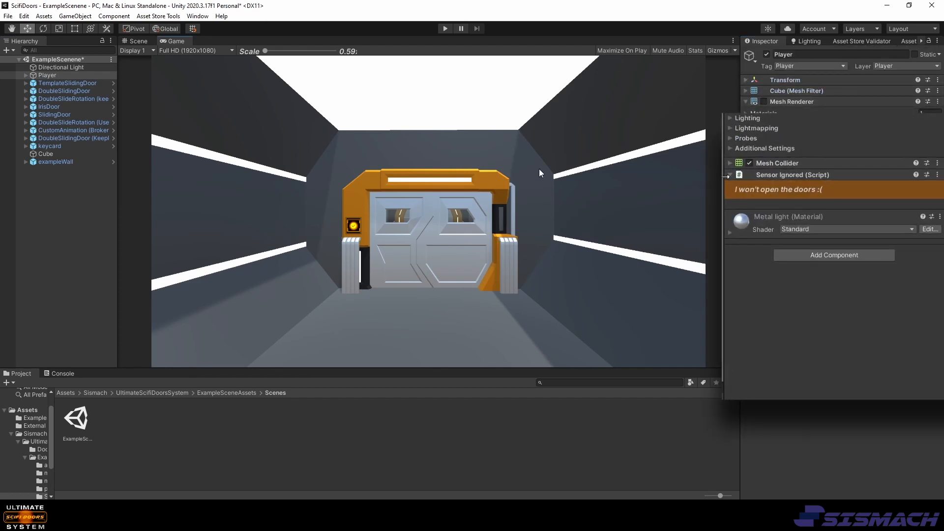
In the Scene view, select exampleWall and expand its Sensor Ignored script, and select the sliding door's Cube.009 part.
left_click(138, 42)
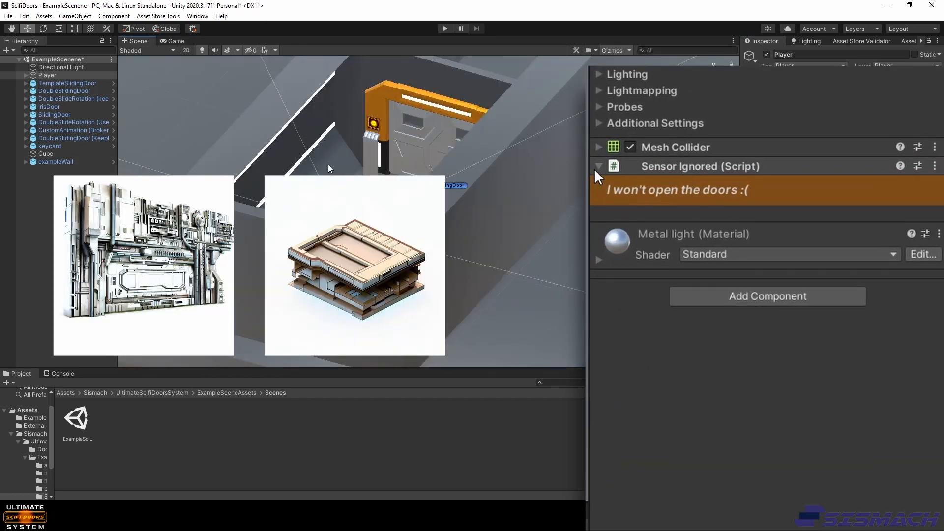
left_click(418, 84)
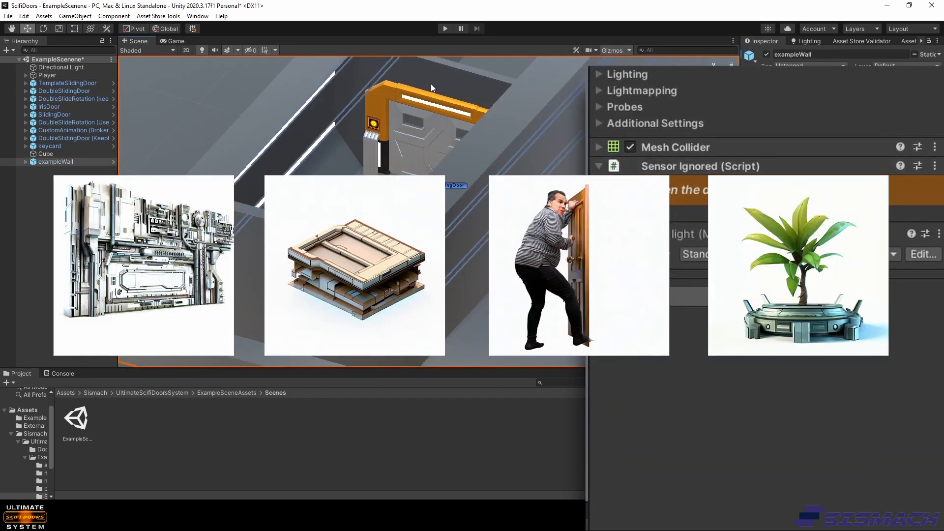
left_click(432, 84)
left_click(451, 79)
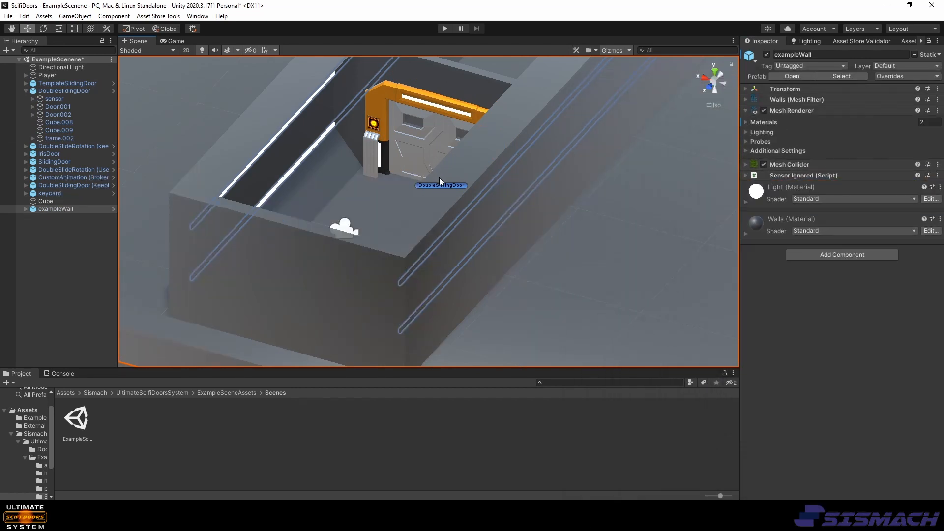
middle_click_drag(438, 179, 416, 227)
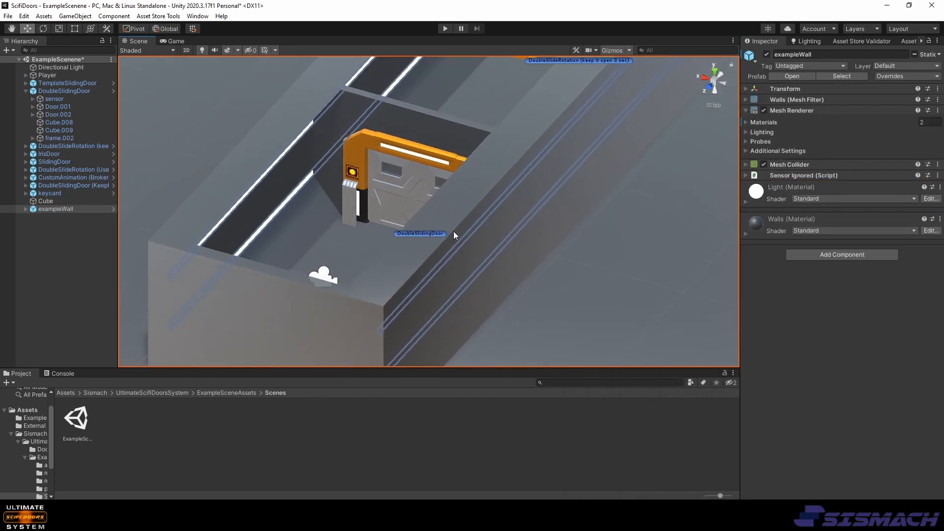
left_click(746, 176)
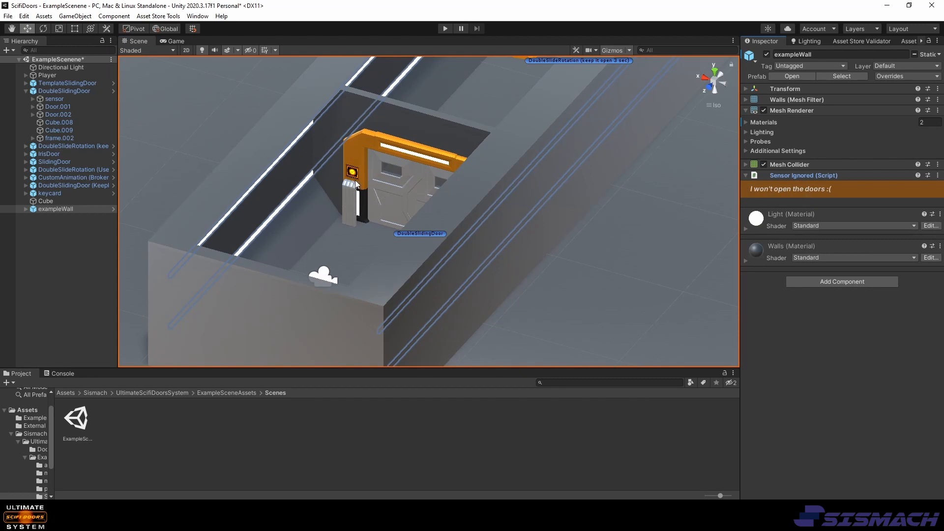
left_click(352, 206)
left_click(353, 206)
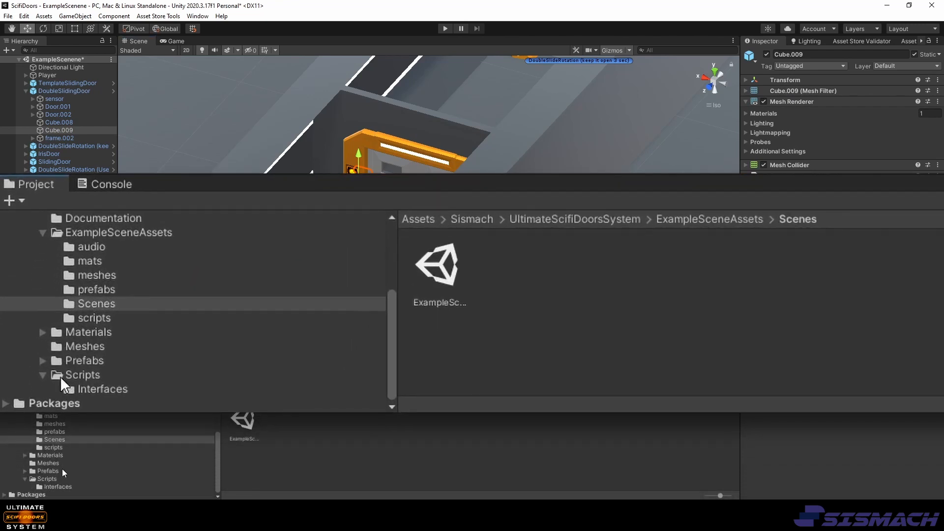
Open the Scripts folder of UltimateScifiDoorsSystem in the project and select the SensorIgnored script.
left_click(36, 479)
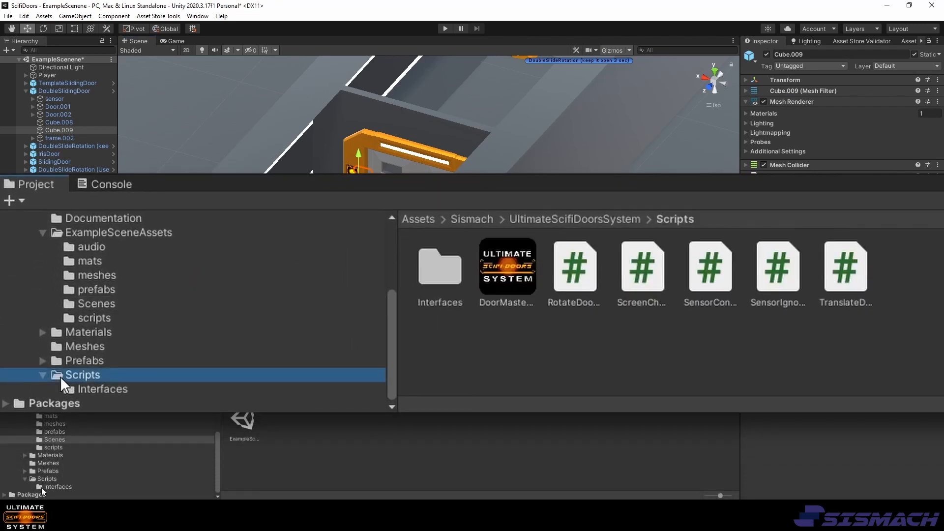
left_click(36, 479)
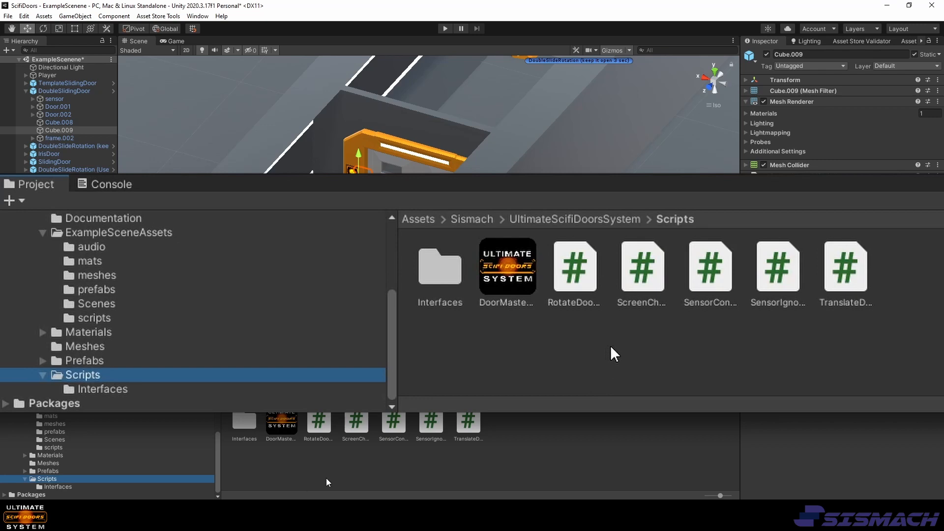
left_click(789, 265)
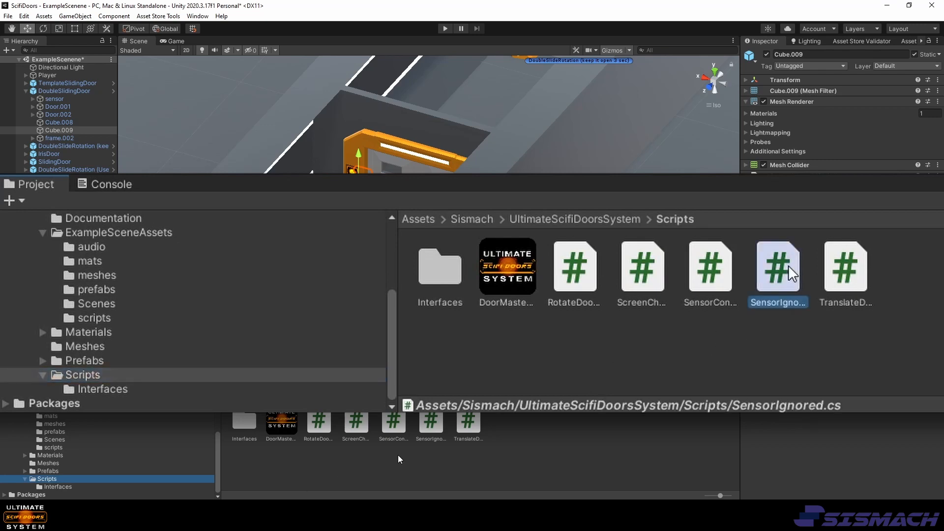